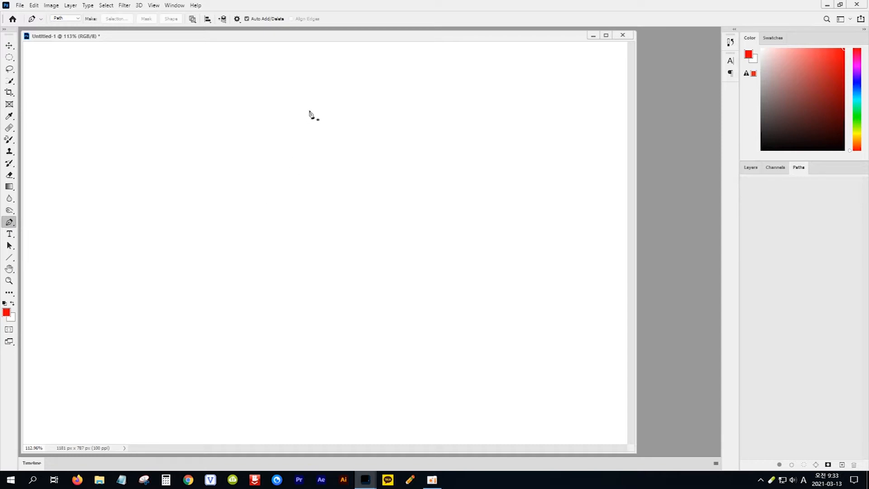
# Draw a large closed four-sided path with the Pen tool, fill it as a selection with the red foreground colour, and deselect
pyautogui.click(303, 86)
pyautogui.click(161, 217)
pyautogui.click(323, 409)
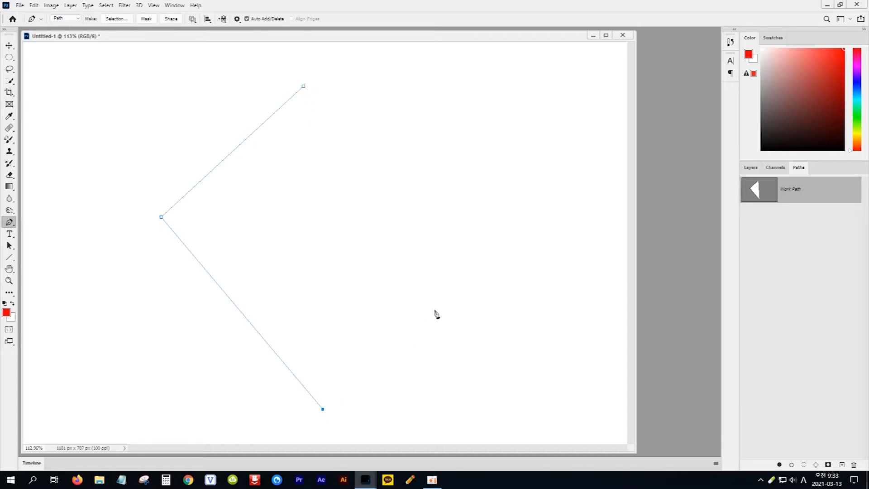
pyautogui.click(490, 268)
pyautogui.click(303, 86)
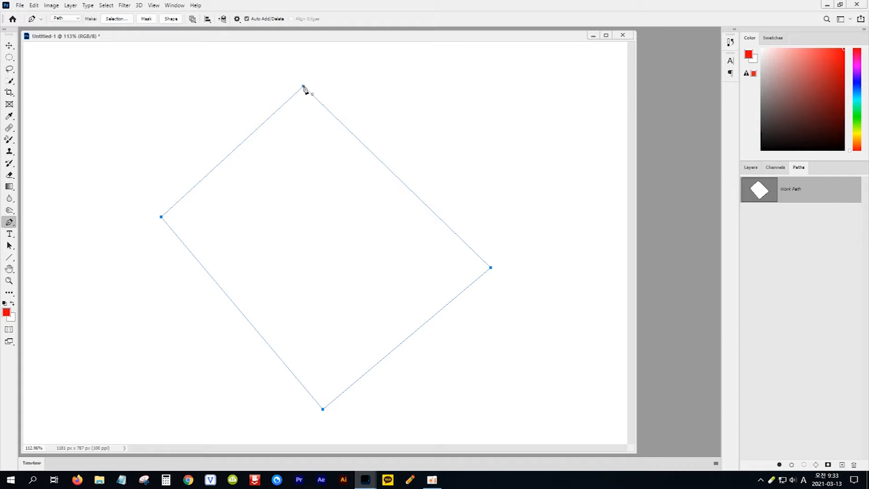
pyautogui.hotkey('ctrl', 'Return')
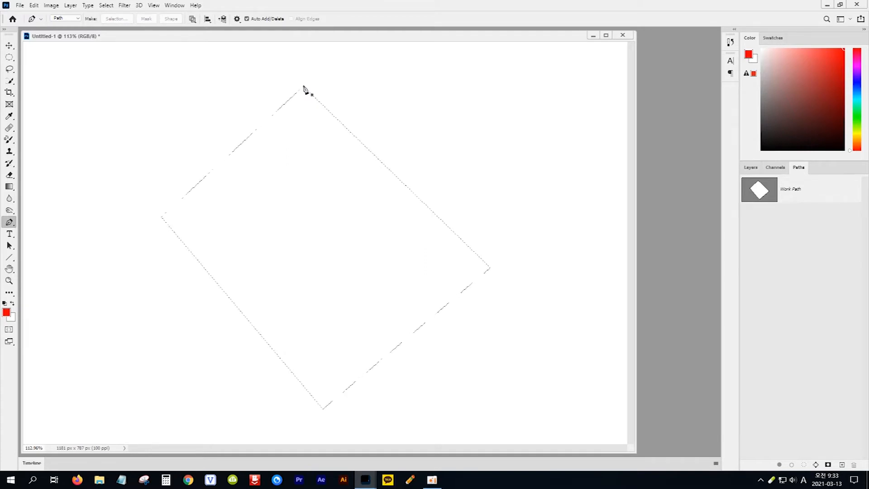
pyautogui.hotkey('alt', 'BackSpace')
pyautogui.hotkey('ctrl', 'd')
# Draw a second, smaller four-sided outline inside the first in the same work path, and fill the resulting selection with red
pyautogui.click(815, 193)
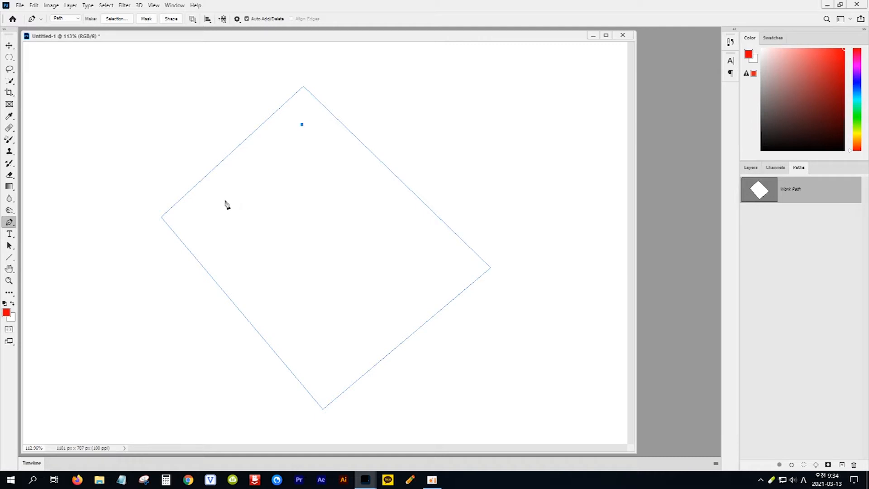
pyautogui.click(198, 218)
pyautogui.click(323, 374)
pyautogui.click(458, 265)
pyautogui.click(302, 125)
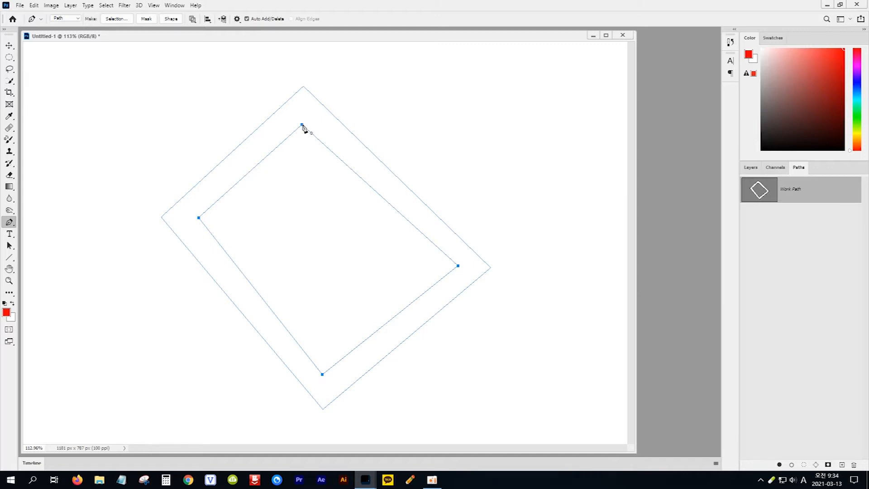
pyautogui.hotkey('ctrl', 'Return')
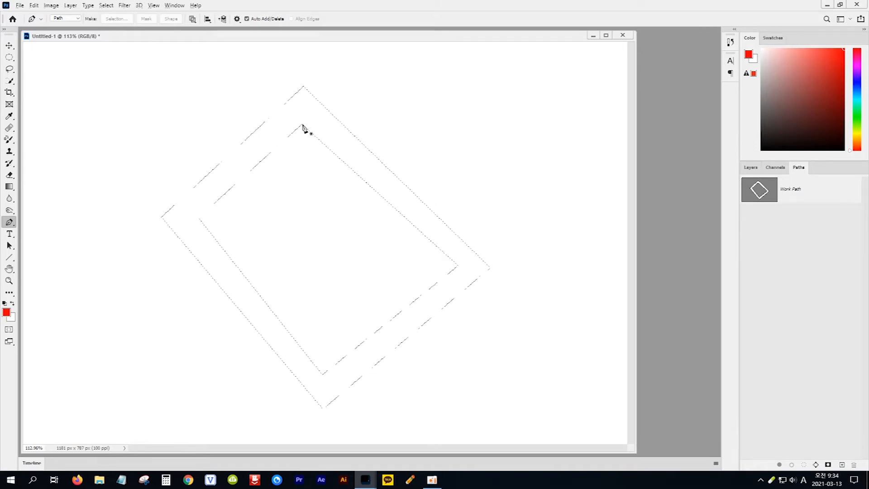
pyautogui.hotkey('alt', 'BackSpace')
# Add a third four-sided outline nested inside the second in the work path, and test-fill the resulting selection with red
pyautogui.click(815, 191)
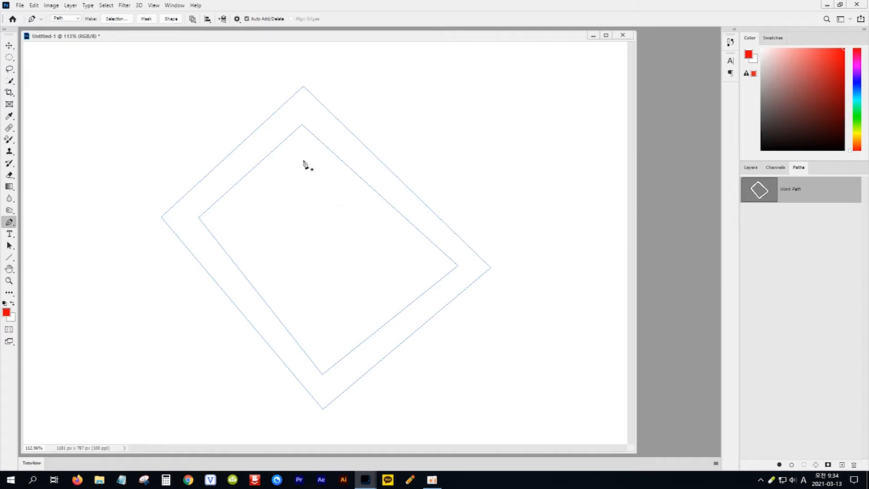
pyautogui.click(232, 217)
pyautogui.click(329, 339)
pyautogui.click(413, 269)
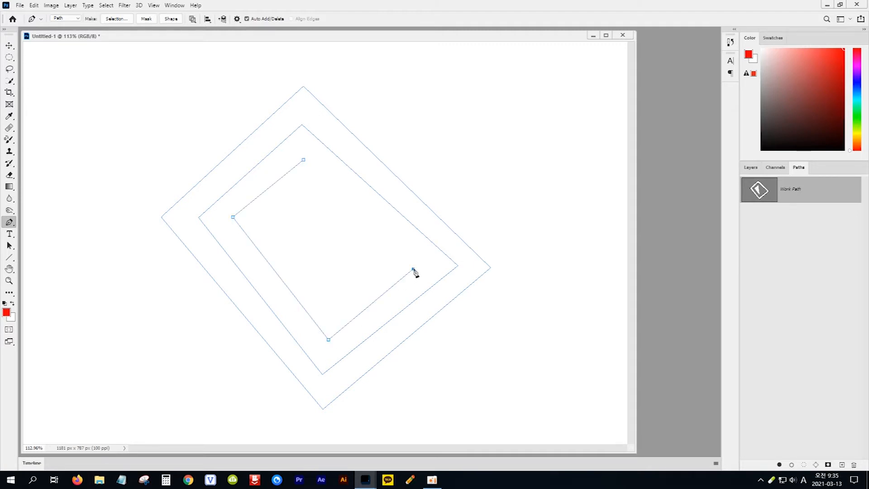
pyautogui.click(304, 161)
pyautogui.hotkey('ctrl', 'Return')
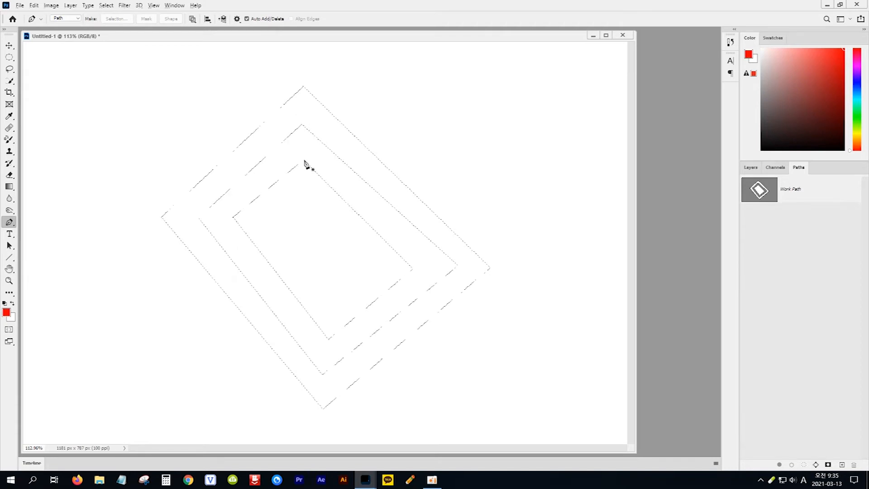
pyautogui.hotkey('alt', 'BackSpace')
pyautogui.hotkey('ctrl', 'd')
# Add a fourth, innermost four-sided outline to the work path, and fill the resulting selection with the red foreground colour
pyautogui.click(822, 193)
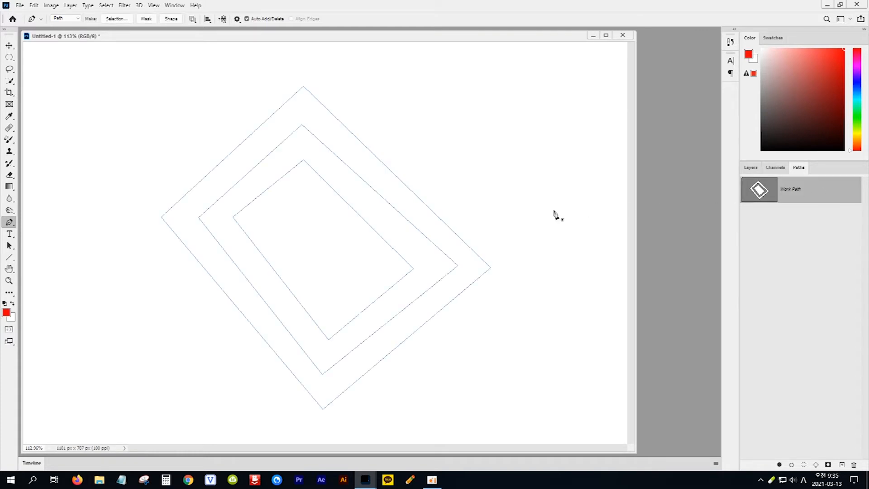
pyautogui.click(302, 195)
pyautogui.click(269, 219)
pyautogui.click(333, 296)
pyautogui.click(377, 269)
pyautogui.click(301, 195)
pyautogui.hotkey('ctrl', 'Return')
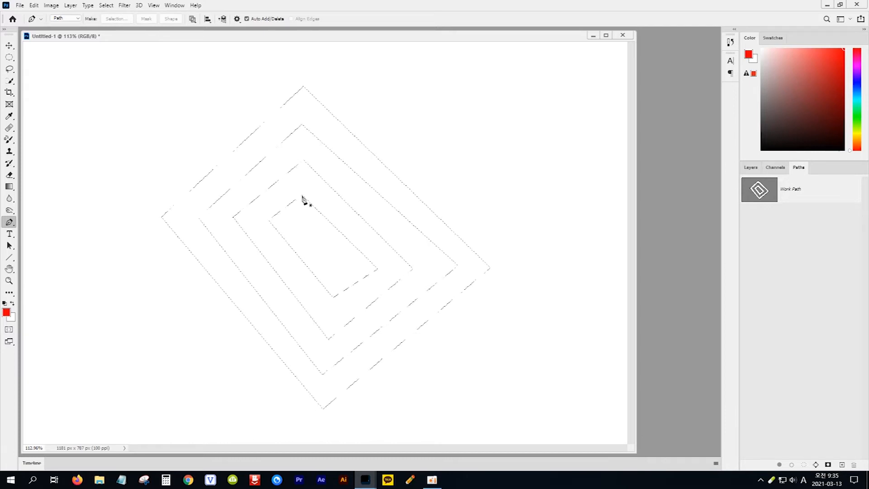
pyautogui.hotkey('alt', 'BackSpace')
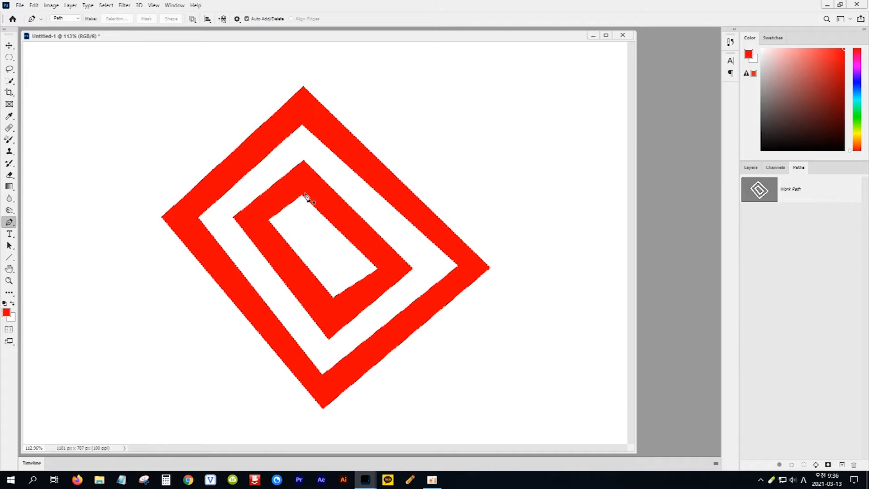
# Check which path operation is set for the Pen tool
pyautogui.click(193, 20)
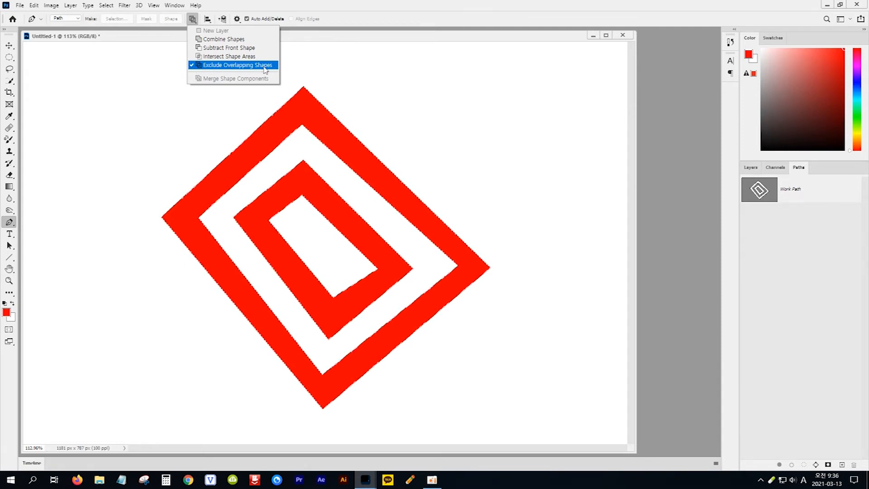
pyautogui.click(312, 106)
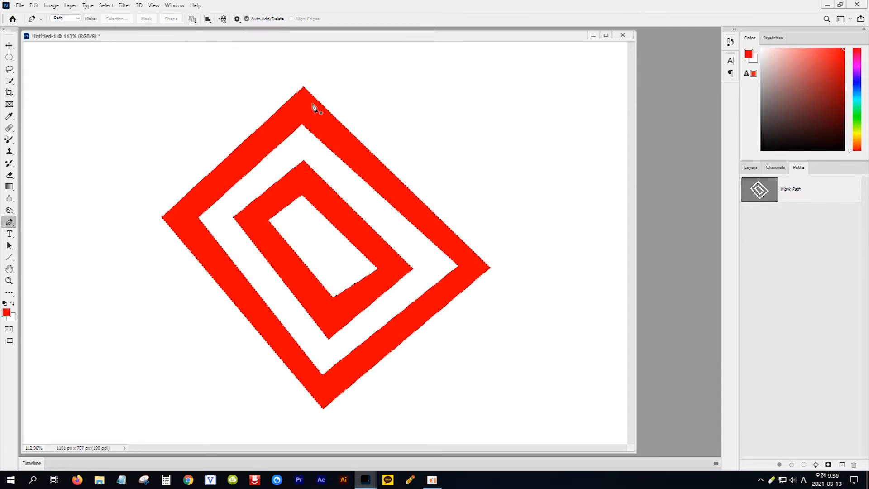
pyautogui.click(276, 125)
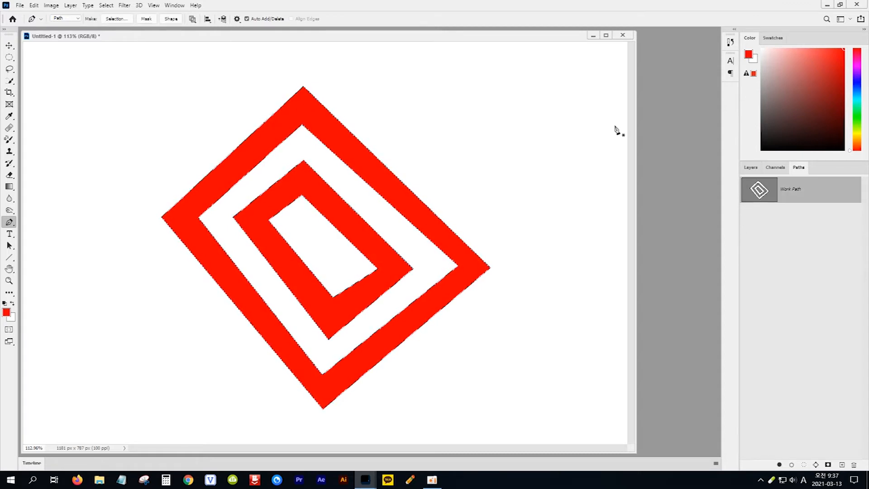
# Undo the last red fill and delete the work path that holds the four nested outlines
pyautogui.hotkey('ctrl', 'z')
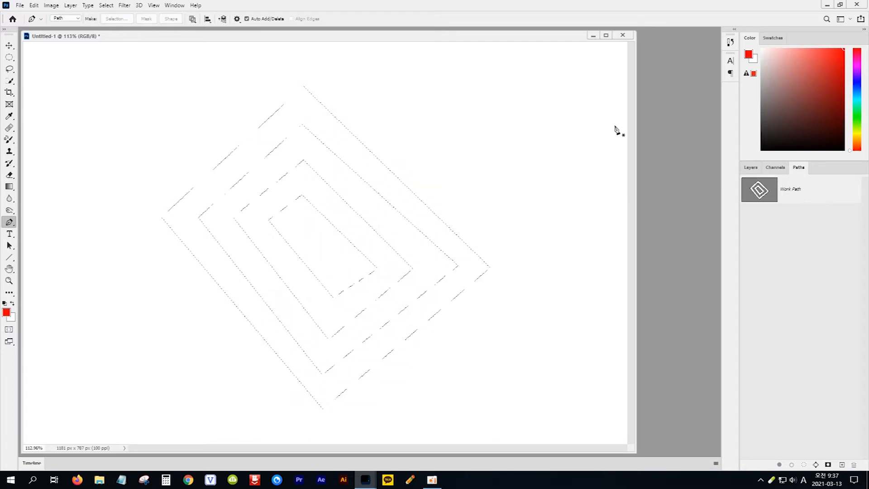
pyautogui.hotkey('ctrl', 'd')
pyautogui.click(823, 190)
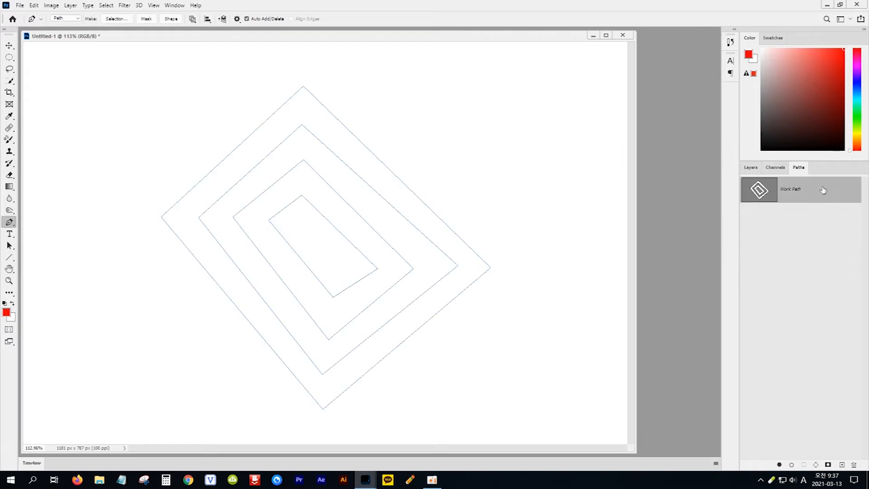
pyautogui.press('Delete')
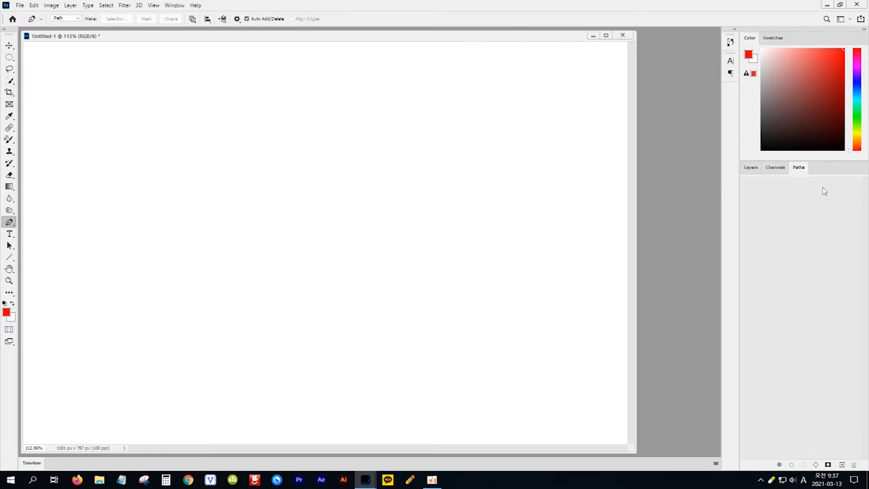
# Draw a closed, tilted four-sided path in the upper middle of the empty canvas with the Pen tool
pyautogui.click(307, 61)
pyautogui.click(217, 184)
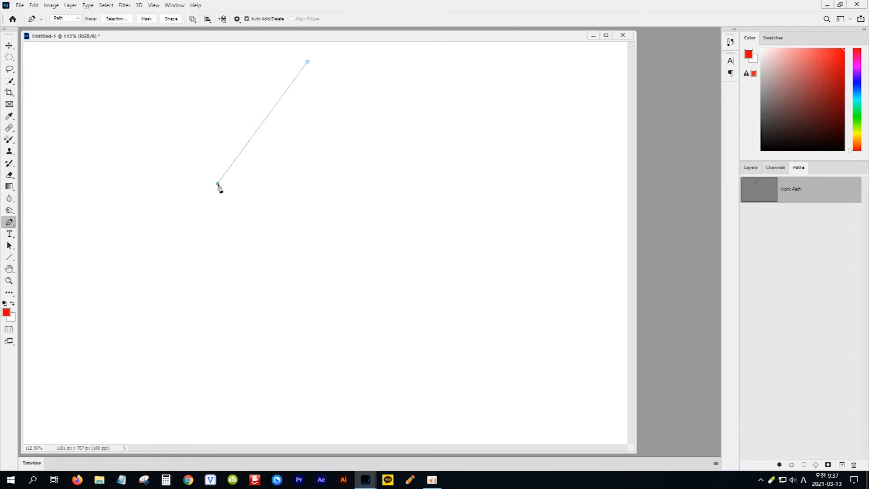
pyautogui.click(336, 280)
pyautogui.click(421, 154)
pyautogui.click(307, 62)
# Draw a second closed four-sided path below the first so that its upper corner overlaps the first shape
pyautogui.click(314, 176)
pyautogui.click(233, 286)
pyautogui.click(343, 395)
pyautogui.click(428, 268)
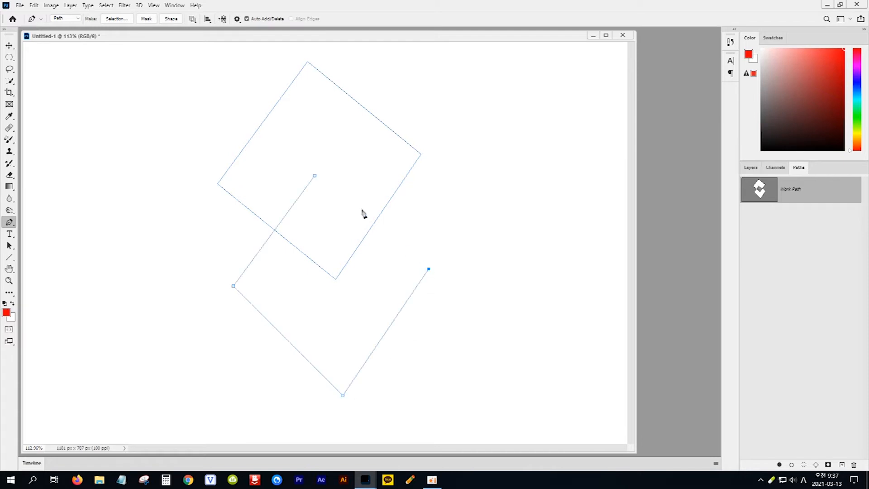
pyautogui.click(316, 177)
# Fill the selection made from the two overlapping paths with red, and check the Exclude Overlapping Shapes path operation
pyautogui.hotkey('ctrl', 'Return')
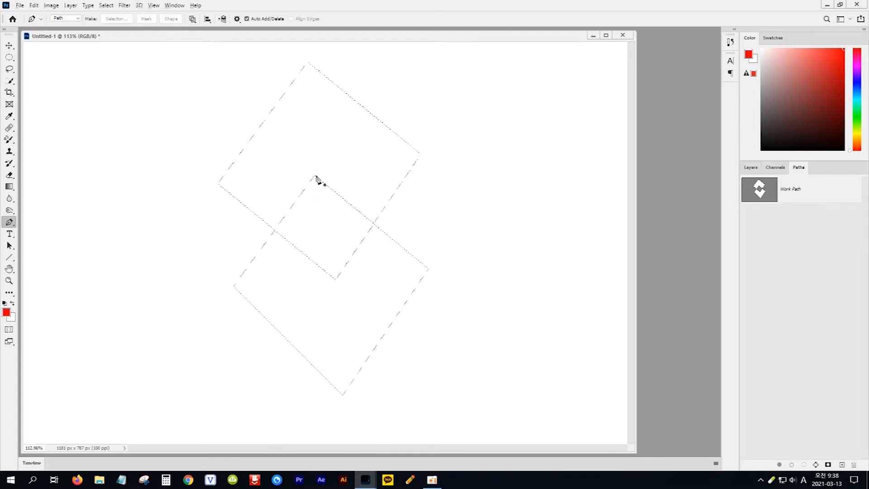
pyautogui.hotkey('alt', 'BackSpace')
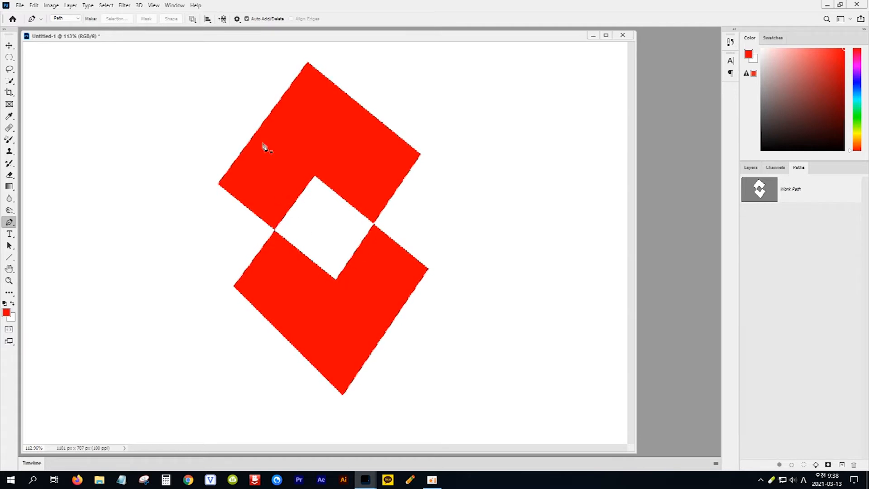
pyautogui.click(192, 19)
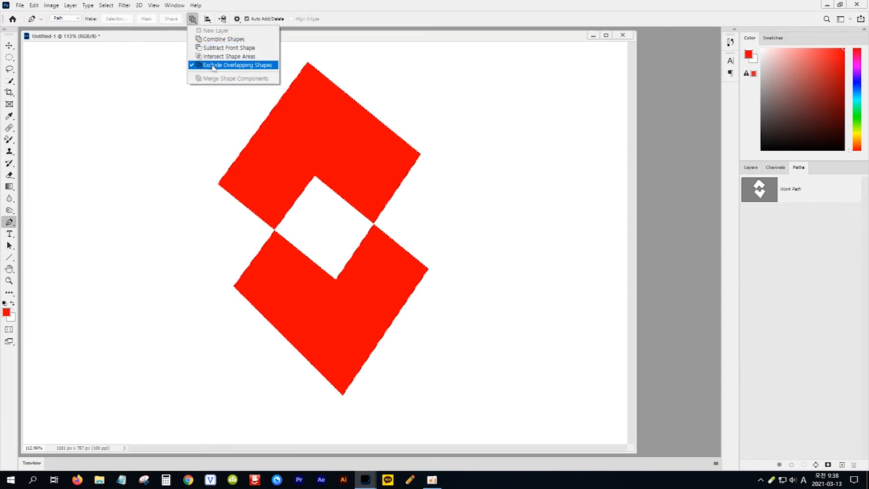
pyautogui.click(251, 66)
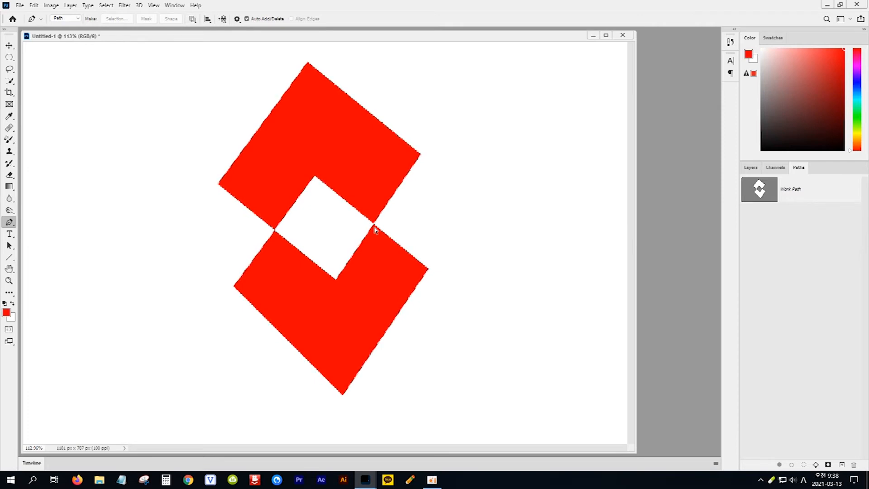
# Undo the red fill of the overlapping shapes, clear the selection, and show the work path again
pyautogui.hotkey('ctrl', 'z')
pyautogui.hotkey('ctrl', 'd')
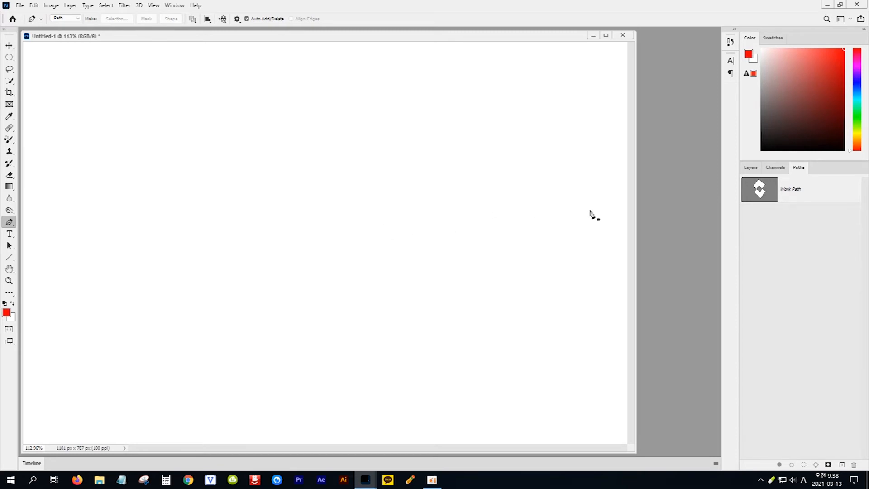
pyautogui.click(825, 195)
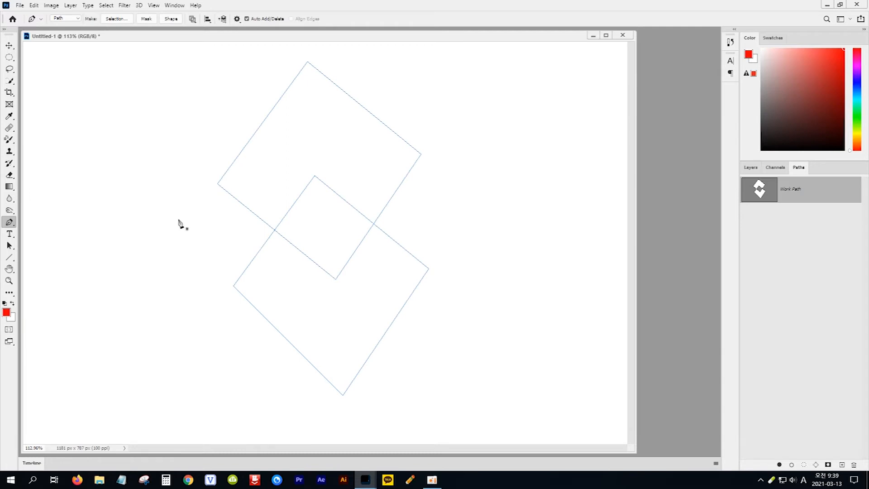
# Select both overlapping paths with the Path Selection Tool and set their path operation to Combine Shapes
pyautogui.click(9, 246)
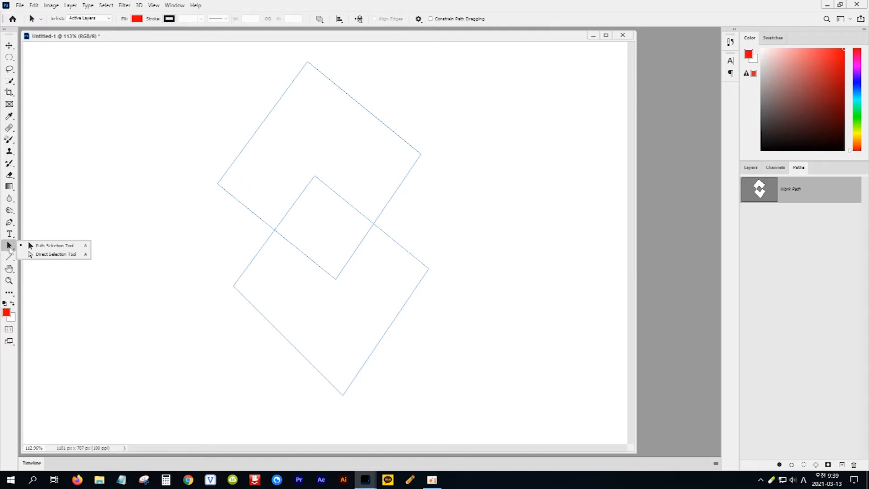
pyautogui.click(49, 249)
pyautogui.moveTo(183, 66); pyautogui.dragTo(460, 408)
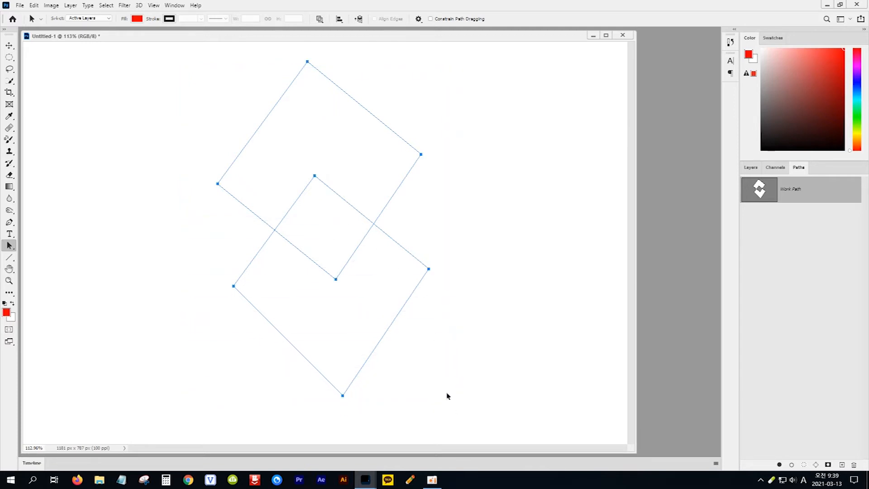
pyautogui.click(322, 23)
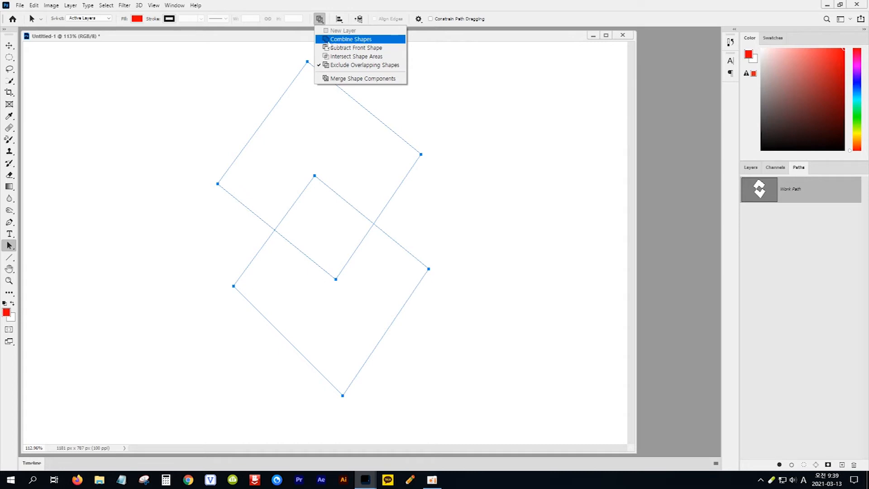
pyautogui.click(341, 41)
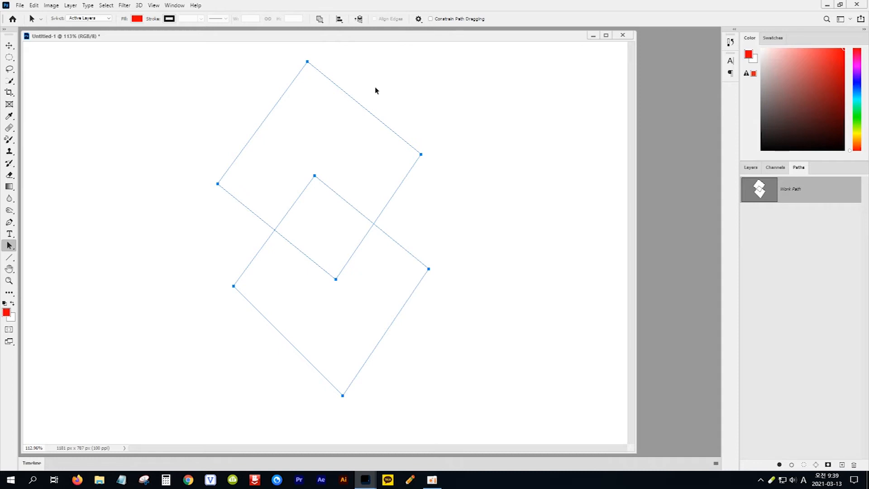
# Test-fill the combined outline with red as a selection, and undo back to the two selected paths
pyautogui.hotkey('ctrl', 'Return')
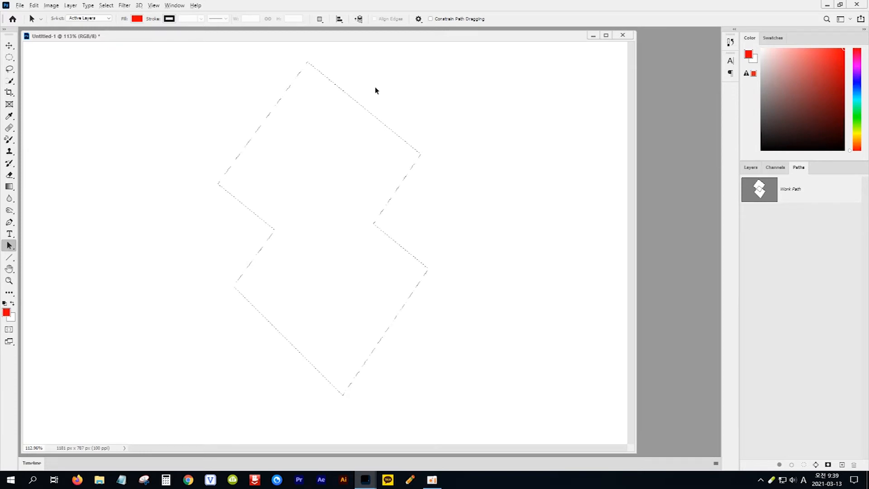
pyautogui.hotkey('alt', 'BackSpace')
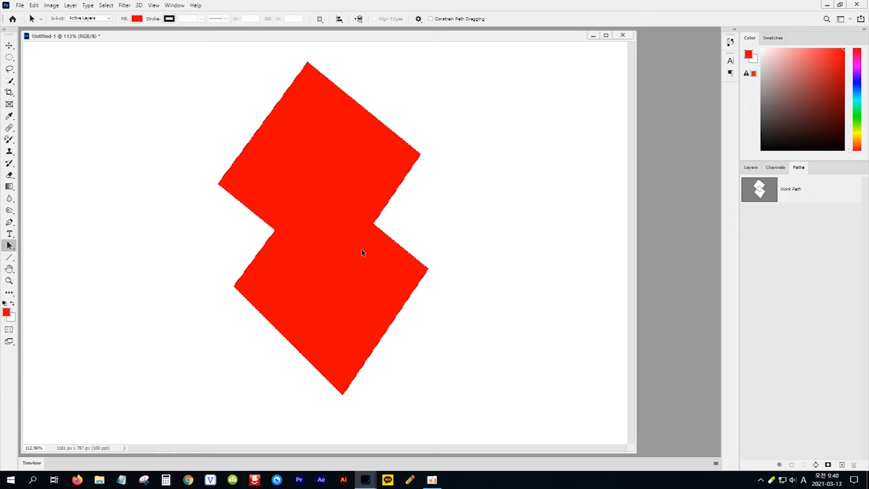
pyautogui.press('Delete')
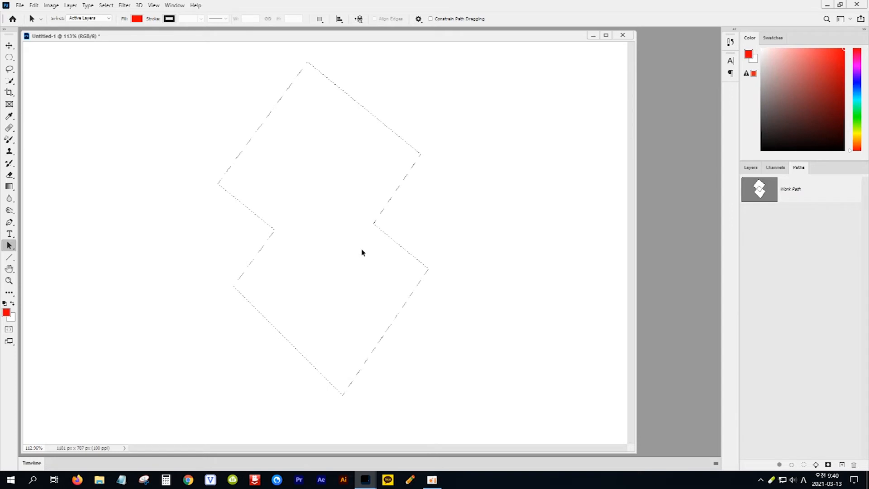
pyautogui.click(362, 252)
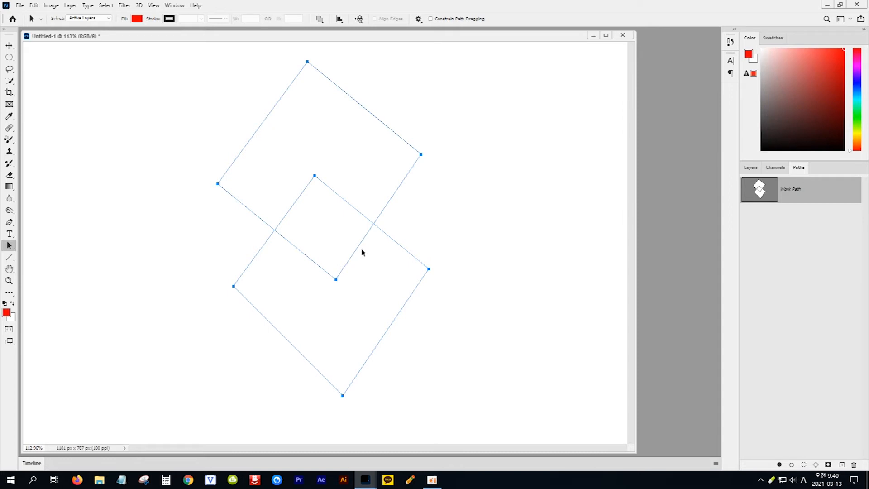
# Set both overlapping paths to Subtract Front Shape and fill the selection made from them with red
pyautogui.click(320, 19)
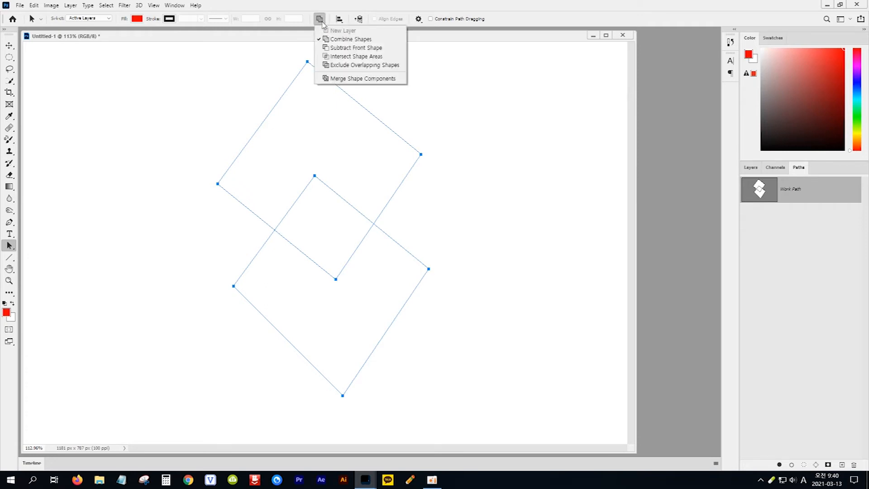
pyautogui.click(325, 48)
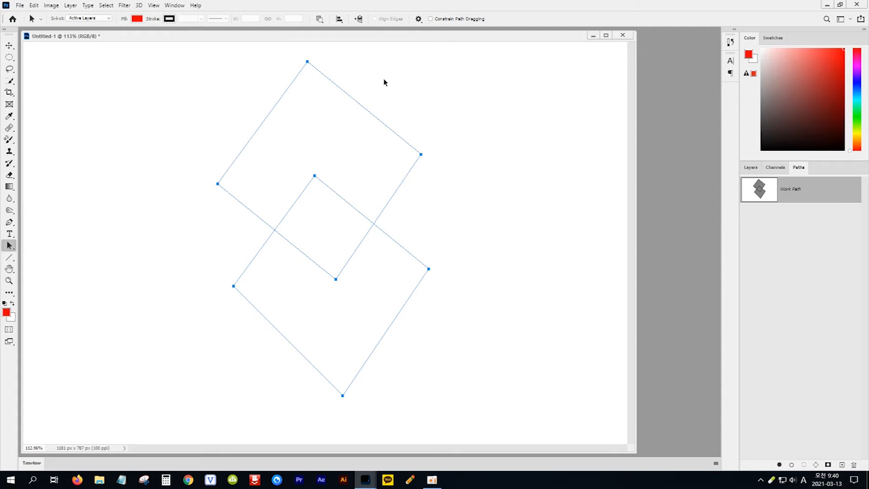
pyautogui.hotkey('ctrl', 'Return')
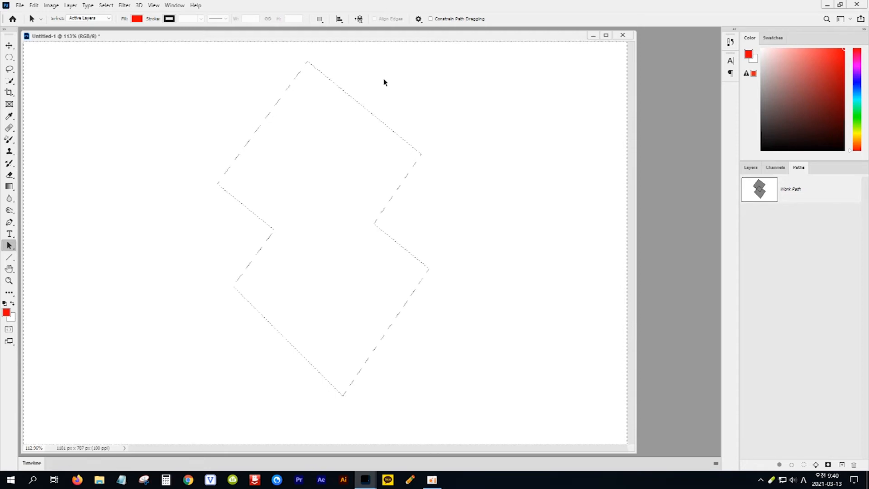
pyautogui.hotkey('alt', 'BackSpace')
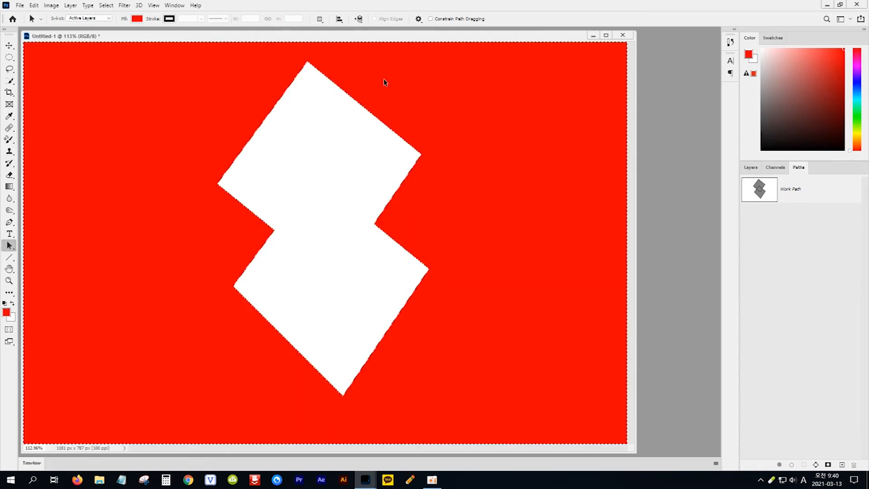
# Check the available path operations, and undo the red fill and selection back to the two selected paths
pyautogui.click(320, 19)
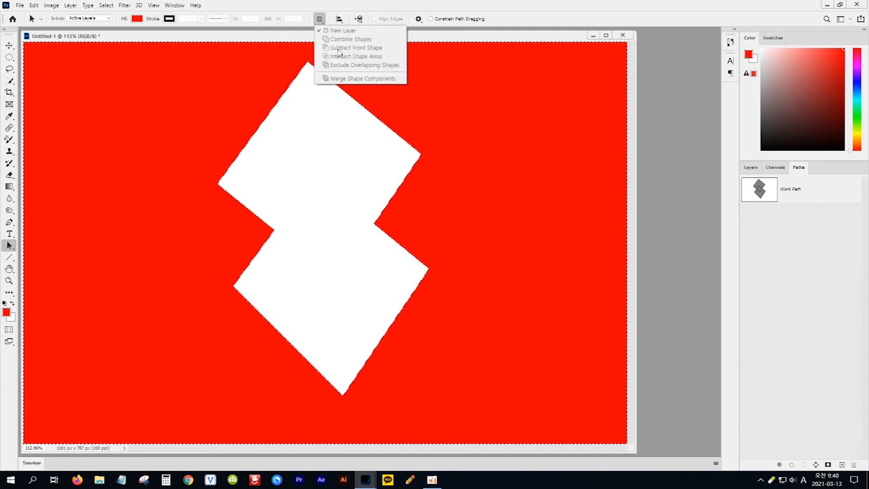
pyautogui.click(424, 38)
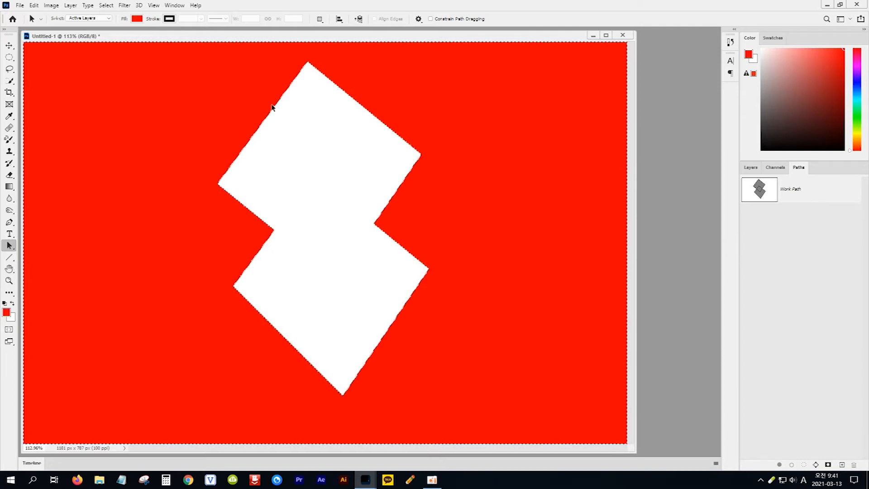
pyautogui.press('Delete')
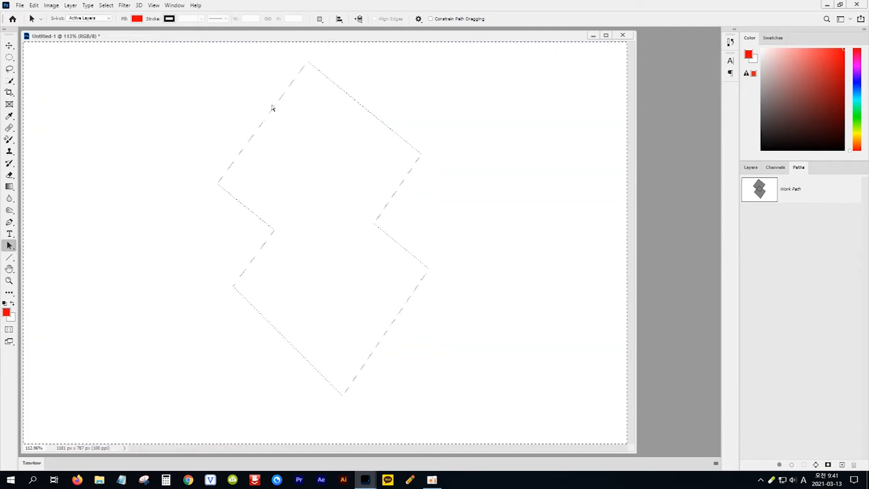
pyautogui.click(272, 107)
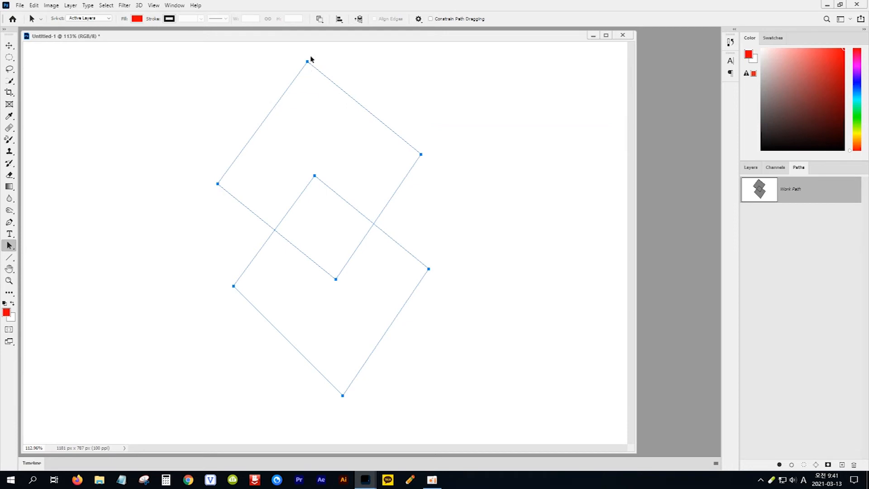
# Set both paths to Intersect Shape Areas, and test-fill the resulting selection with red before undoing back to the paths
pyautogui.click(320, 19)
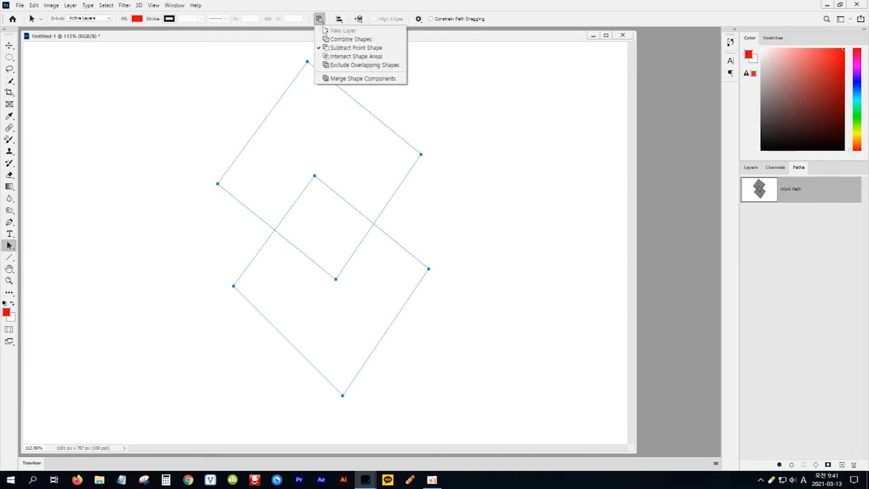
pyautogui.click(341, 58)
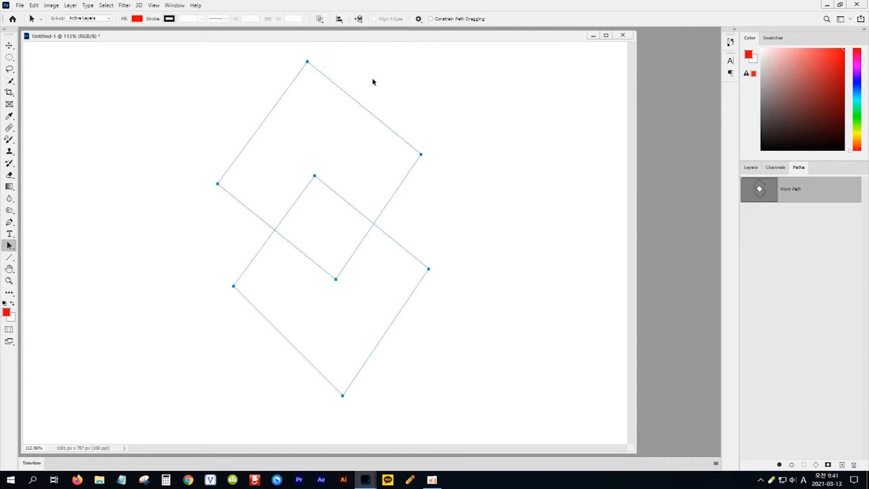
pyautogui.hotkey('ctrl', 'Return')
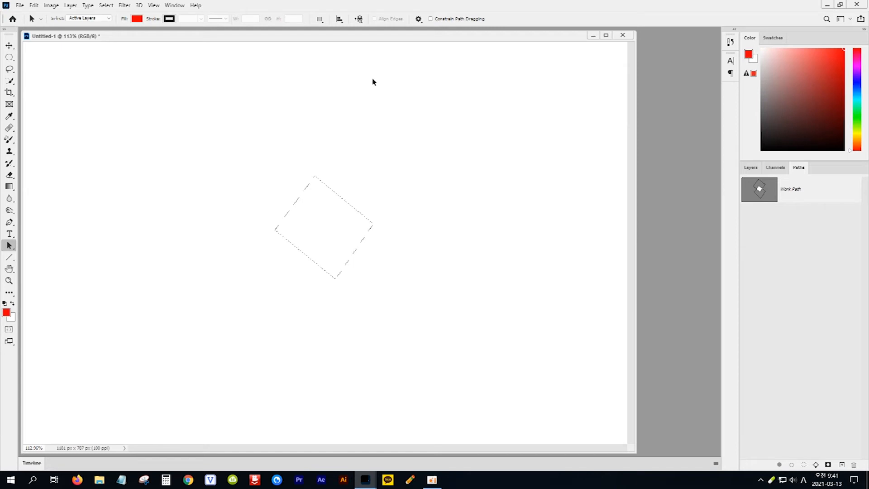
pyautogui.hotkey('alt', 'BackSpace')
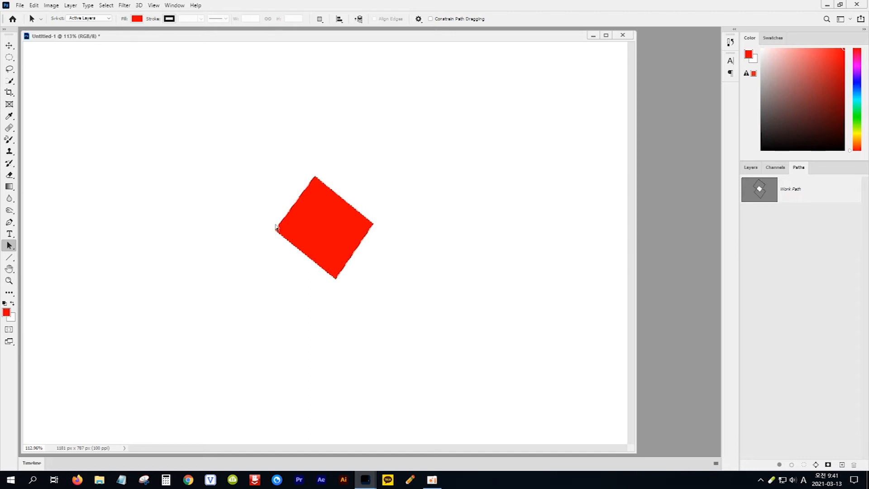
pyautogui.hotkey('ctrl', 'z')
pyautogui.hotkey('ctrl', 'z')
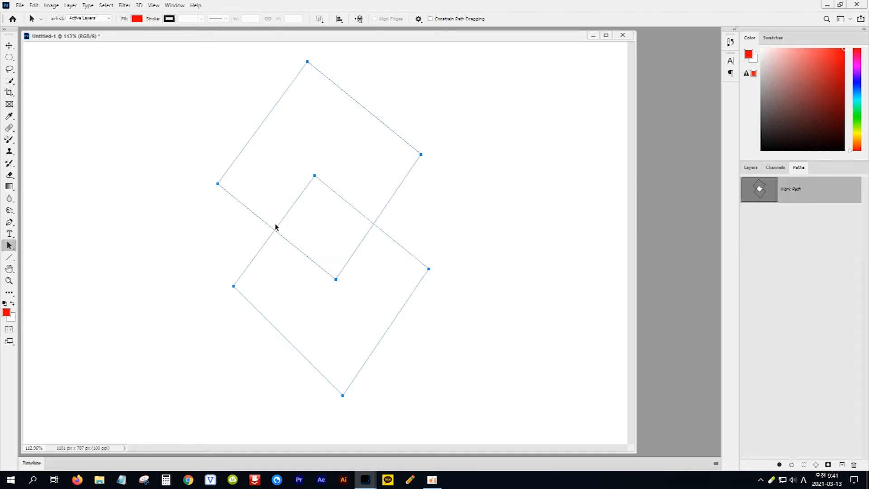
# Merge the two intersecting paths with Merge Shape Components and fill the selection made from the result with red
pyautogui.click(320, 19)
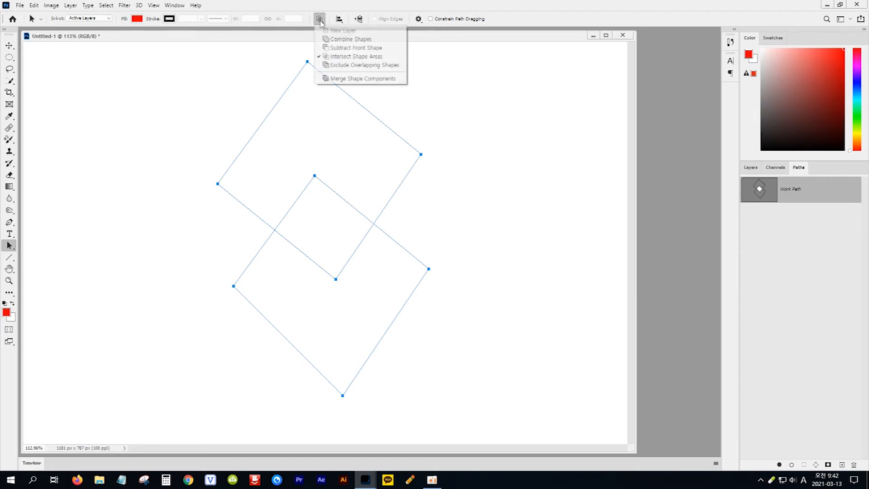
pyautogui.click(338, 80)
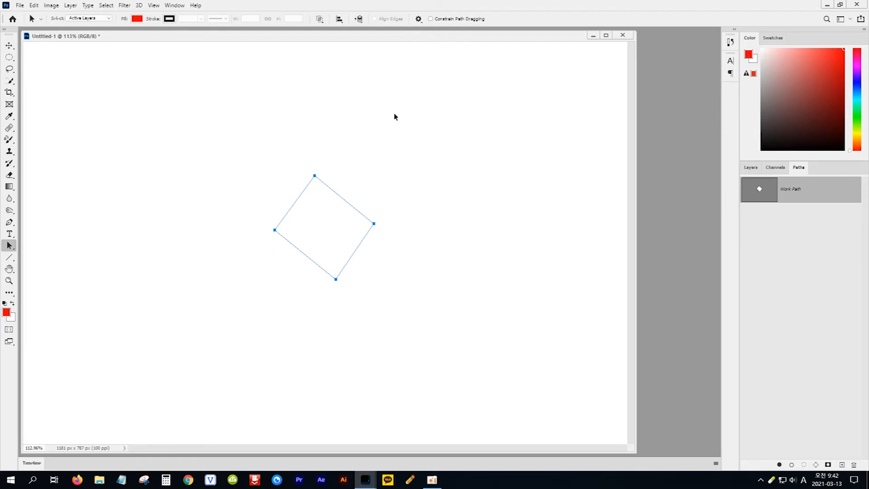
pyautogui.hotkey('ctrl', 'Return')
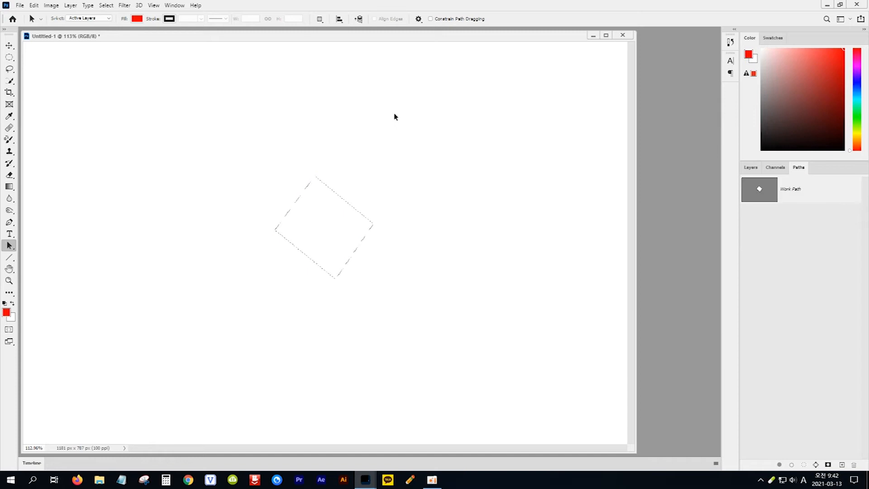
pyautogui.hotkey('alt', 'BackSpace')
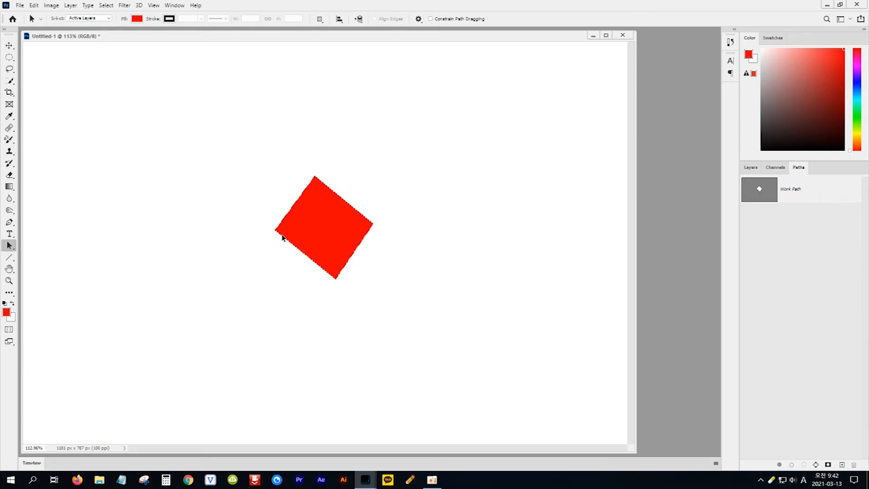
# Undo the red fill and selection of the merged path, and delete that path
pyautogui.hotkey('ctrl', 'z')
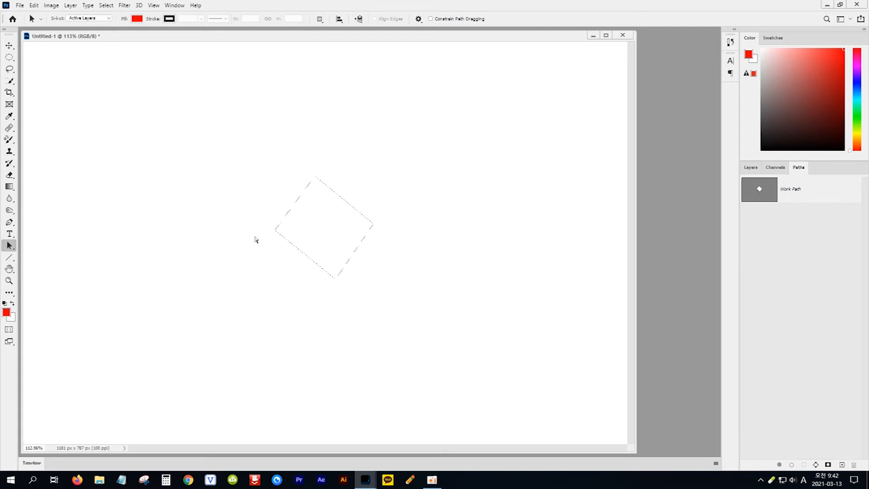
pyautogui.hotkey('ctrl', 'z')
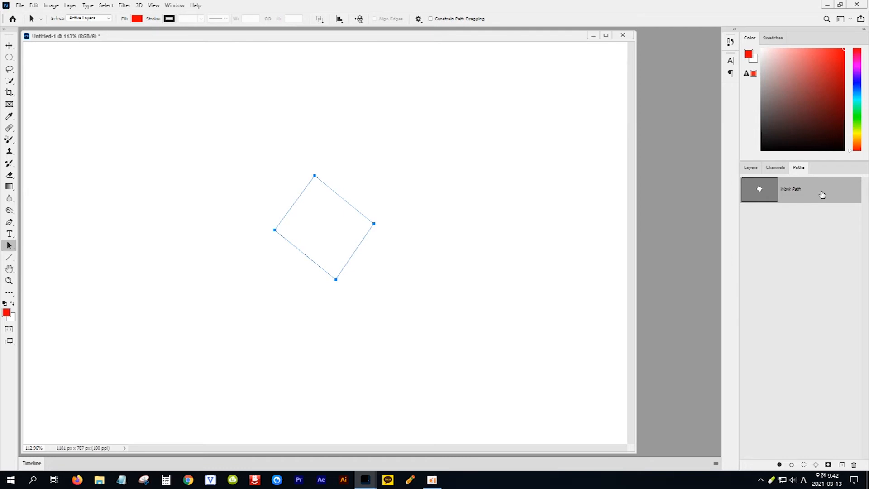
pyautogui.press('Delete')
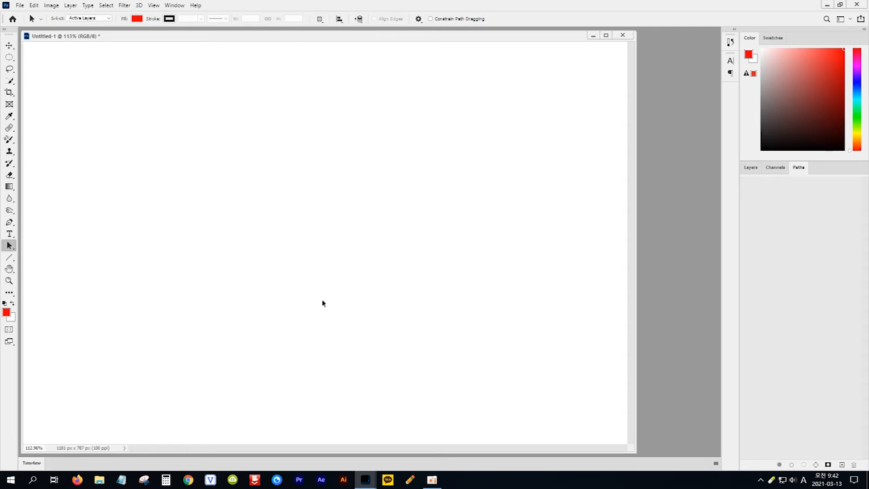
# Draw a six-sided polygon in the upper-left part of the canvas with the Polygon Tool in Path mode
pyautogui.click(10, 260)
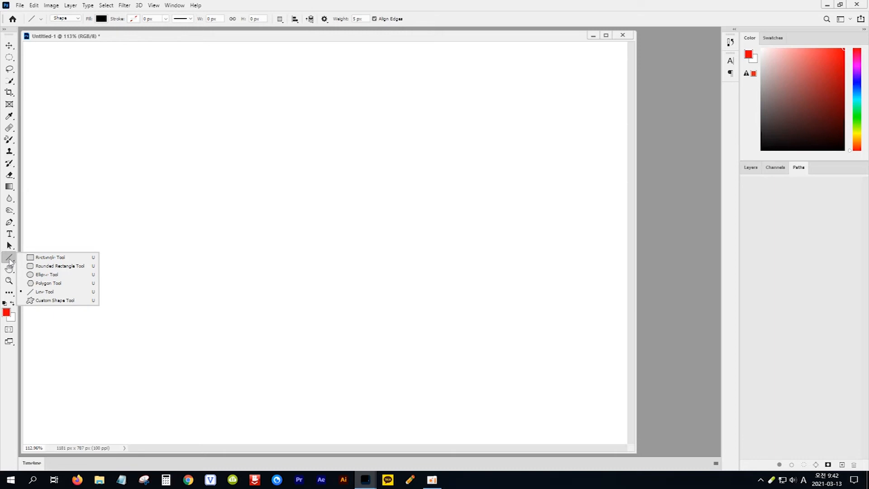
pyautogui.click(50, 283)
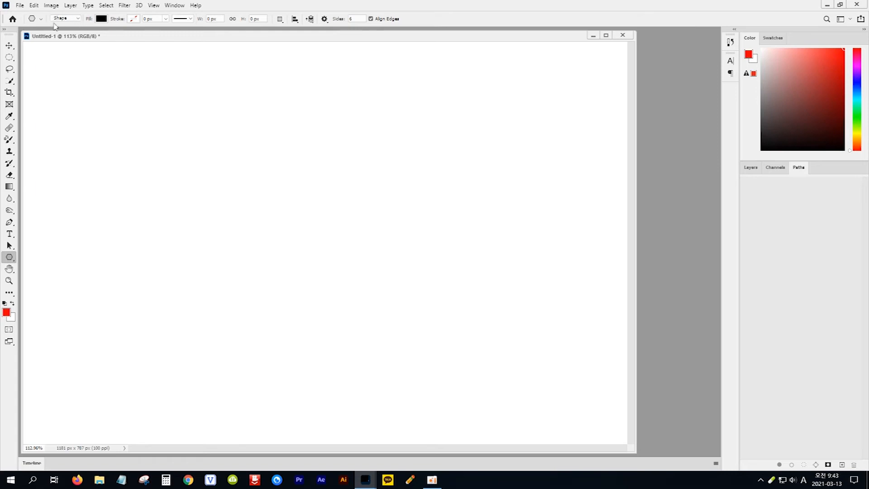
pyautogui.click(79, 19)
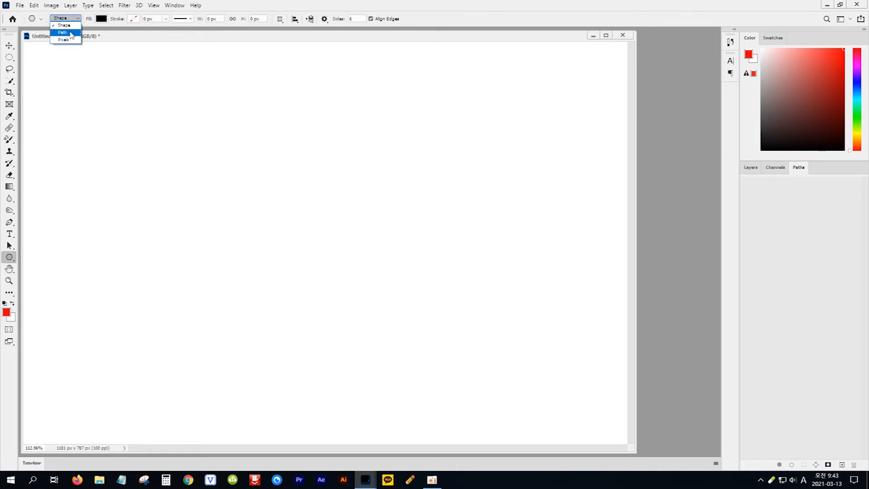
pyautogui.click(71, 33)
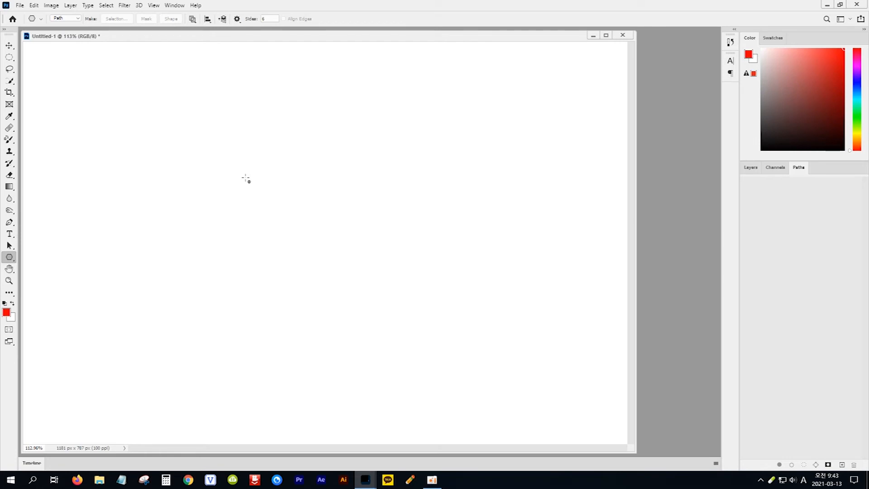
pyautogui.moveTo(240, 170); pyautogui.dragTo(338, 229)
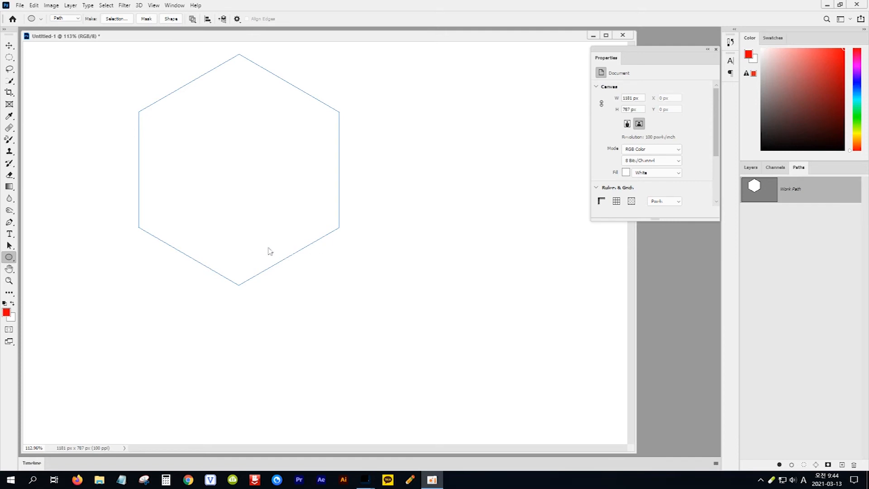
# Move the hexagon path to the middle of the canvas with the Path Selection Tool
pyautogui.click(11, 246)
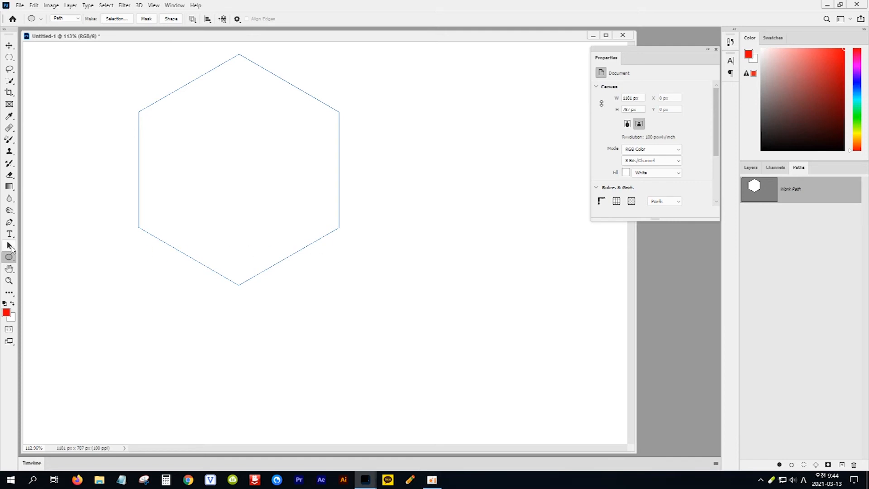
pyautogui.click(11, 247)
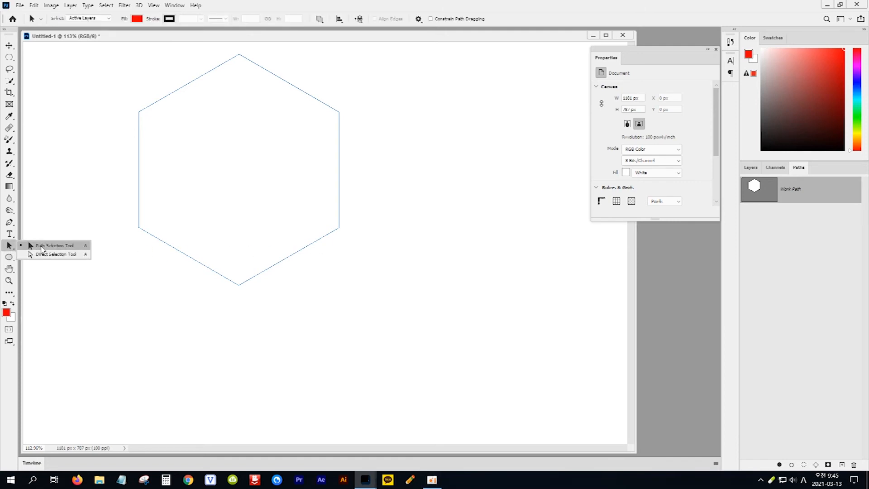
pyautogui.click(41, 246)
pyautogui.moveTo(308, 246); pyautogui.dragTo(393, 318)
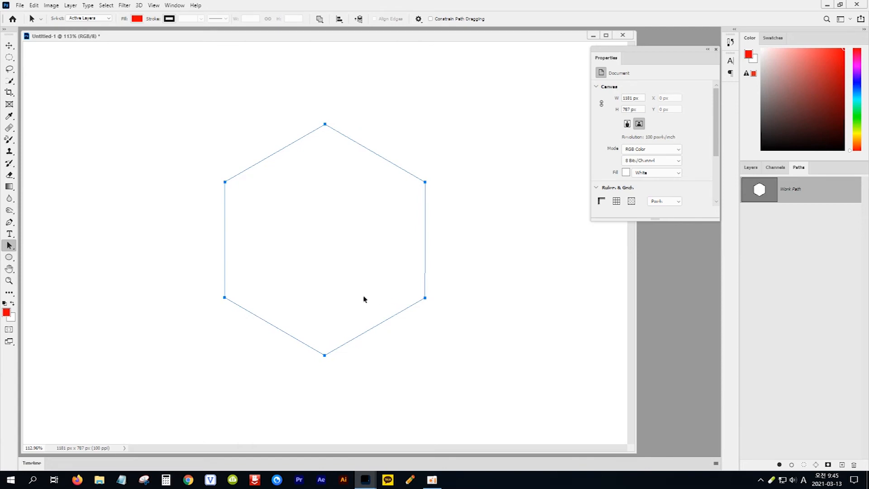
# Draw an ellipse path about 254 × 240 px overlapping the hexagon's lower-right corner
pyautogui.click(9, 258)
pyautogui.click(10, 257)
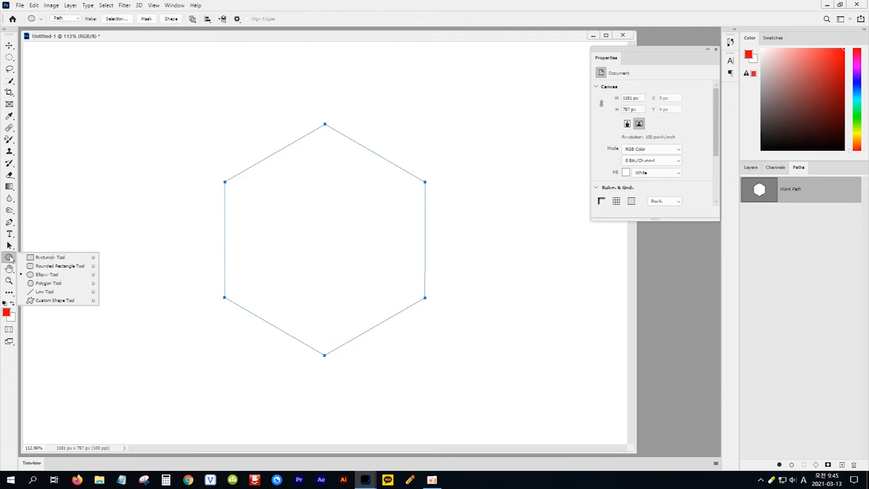
pyautogui.click(48, 275)
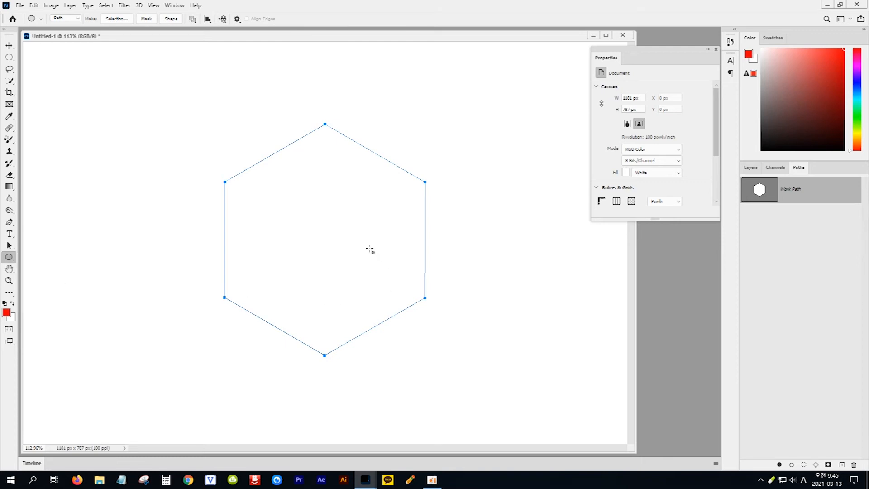
pyautogui.moveTo(369, 249); pyautogui.dragTo(496, 370)
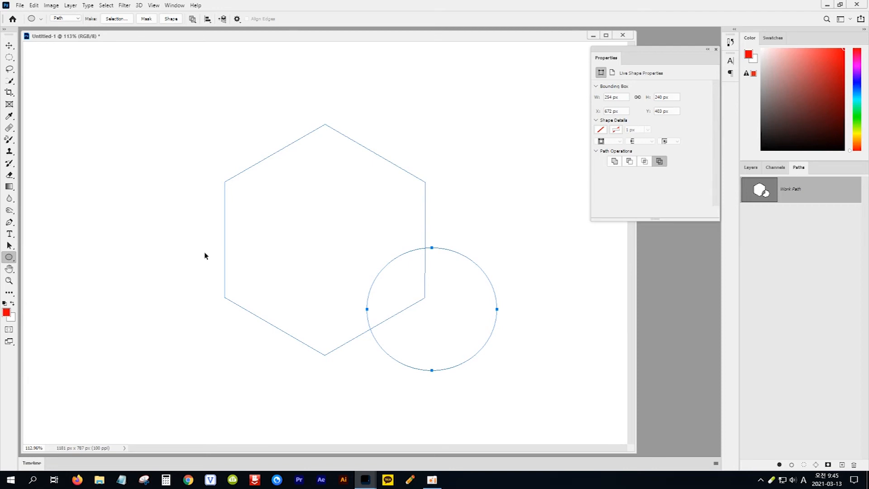
# Fill the selection made from the hexagon and ellipse paths with red, and check the Exclude Overlapping Shapes path operation
pyautogui.hotkey('ctrl', 'Return')
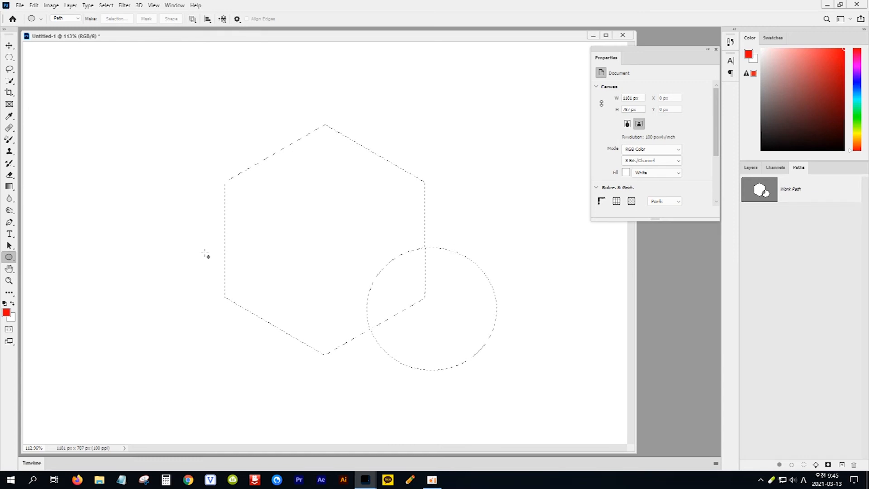
pyautogui.hotkey('alt', 'BackSpace')
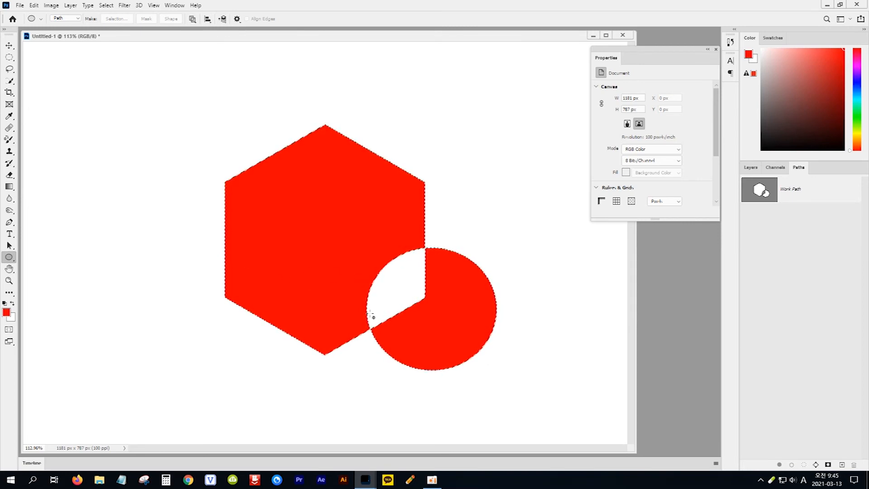
pyautogui.click(193, 20)
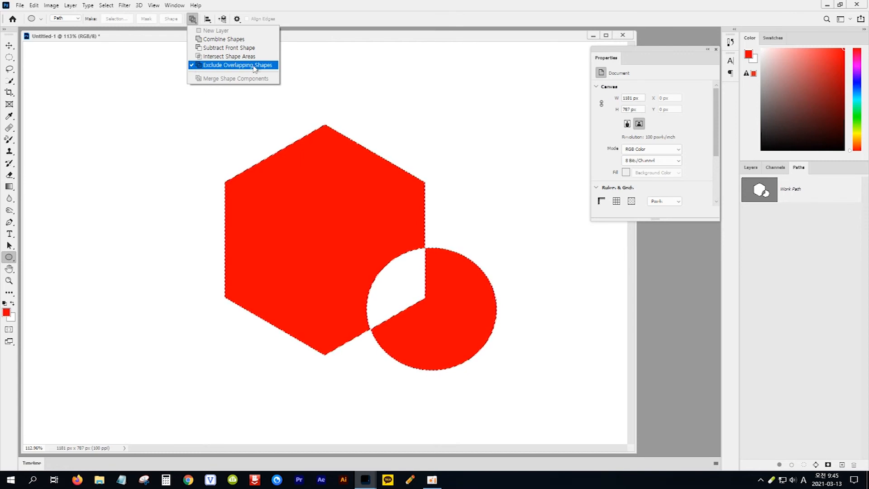
pyautogui.click(327, 41)
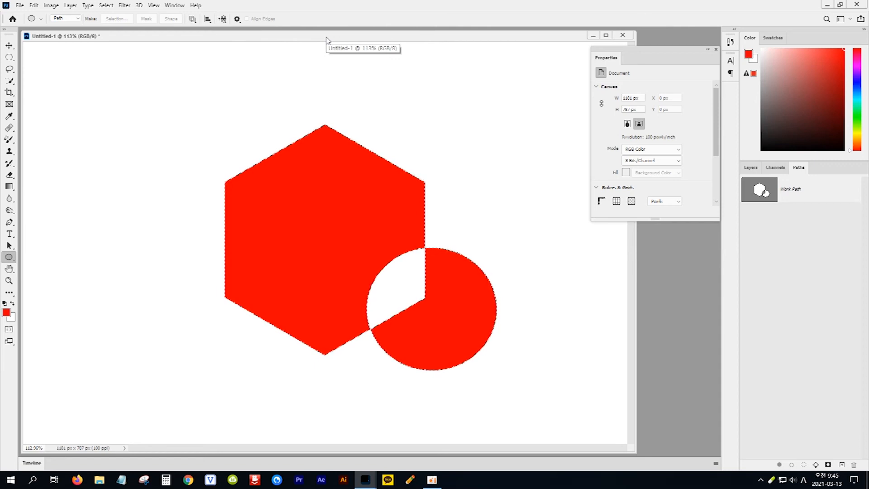
# Undo the red fill and the selection, and select both the hexagon and ellipse paths with the Path Selection Tool
pyautogui.hotkey('ctrl', 'z')
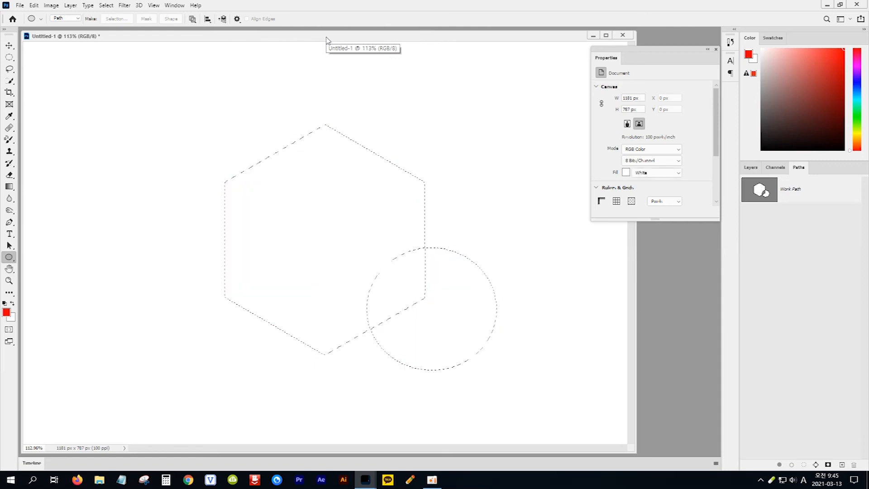
pyautogui.hotkey('ctrl', 'z')
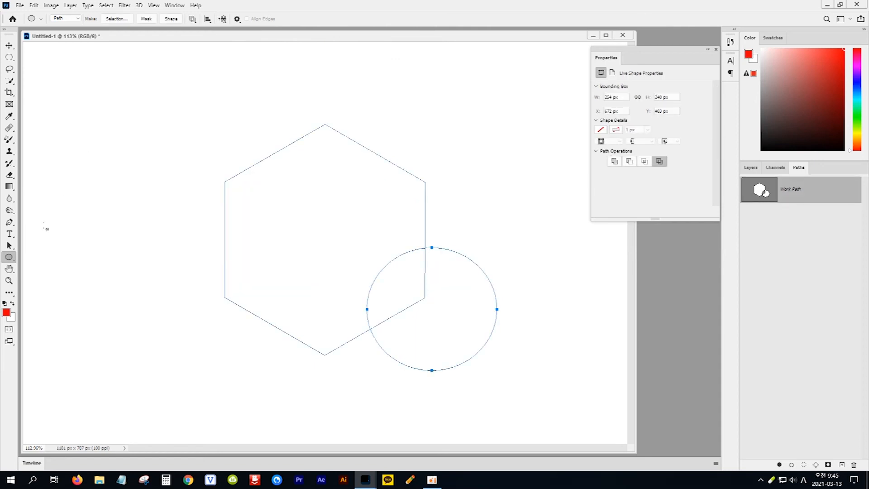
pyautogui.click(9, 246)
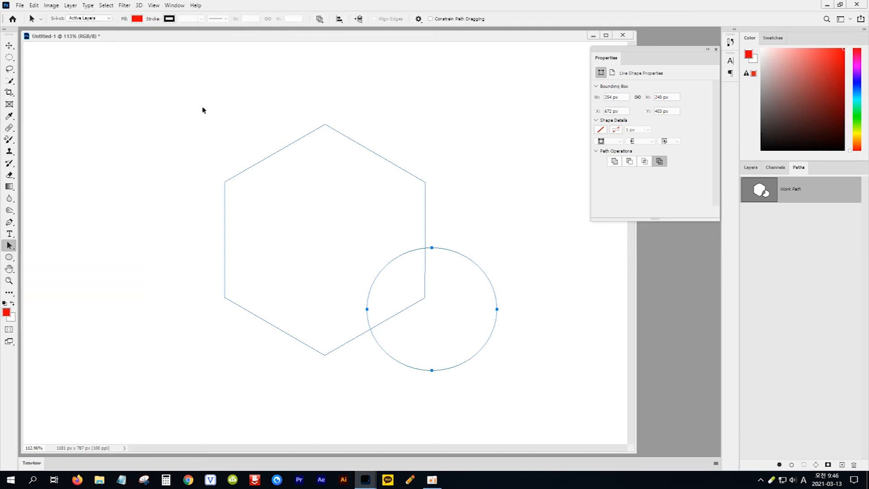
pyautogui.moveTo(197, 99); pyautogui.dragTo(507, 389)
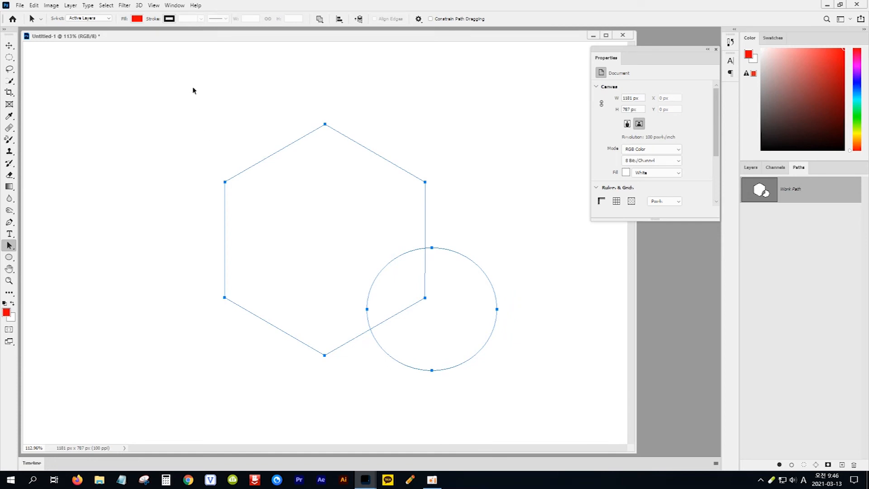
# Try Subtract Front Shape on both paths by filling the resulting selection with red, and undo the fill and selection
pyautogui.click(323, 22)
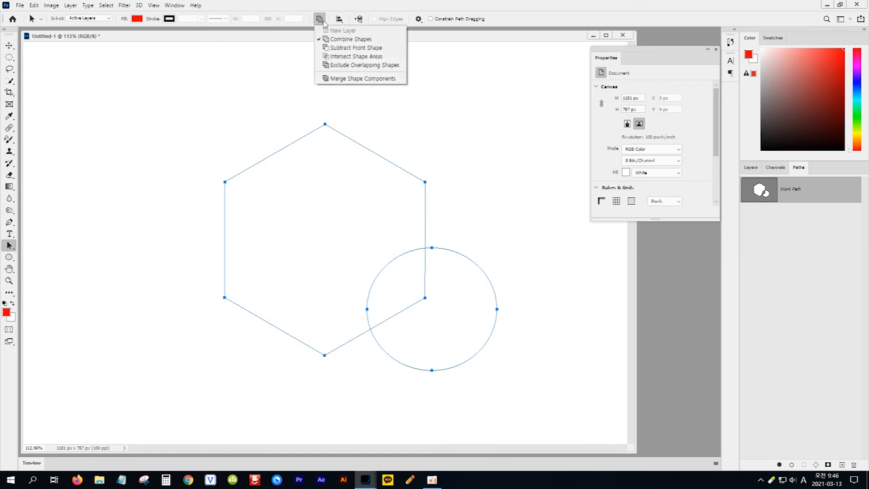
pyautogui.click(335, 48)
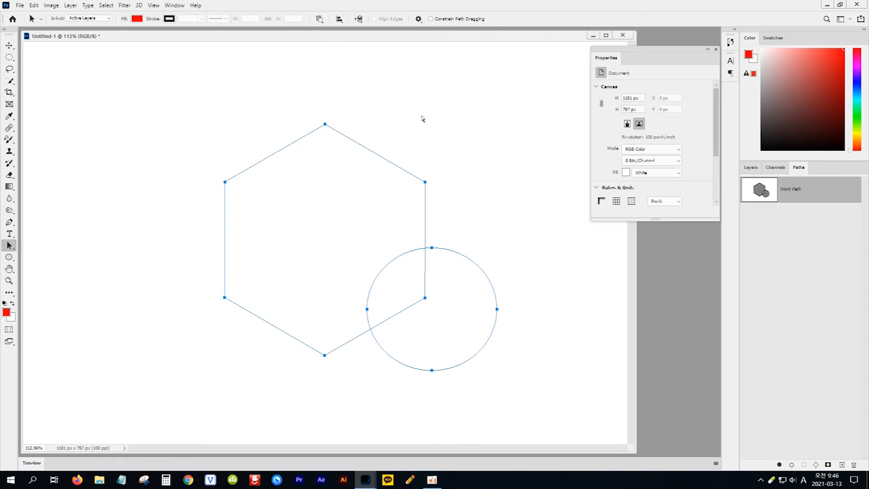
pyautogui.hotkey('ctrl', 'Return')
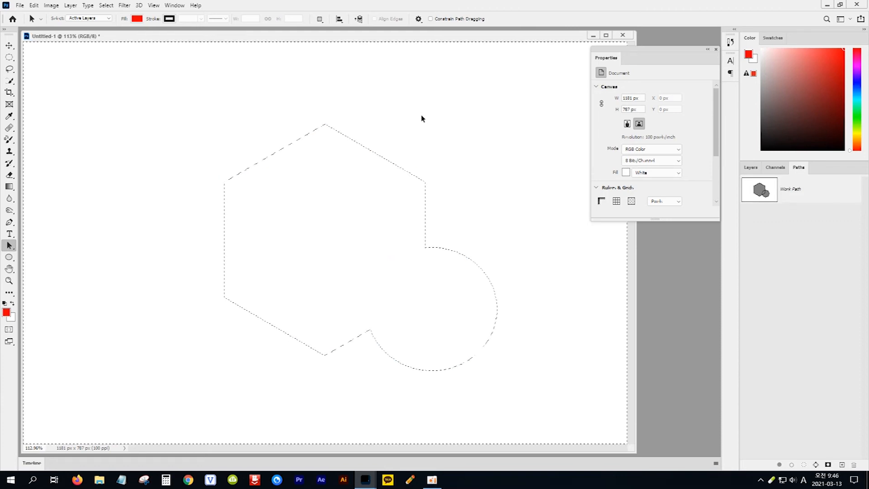
pyautogui.hotkey('alt', 'BackSpace')
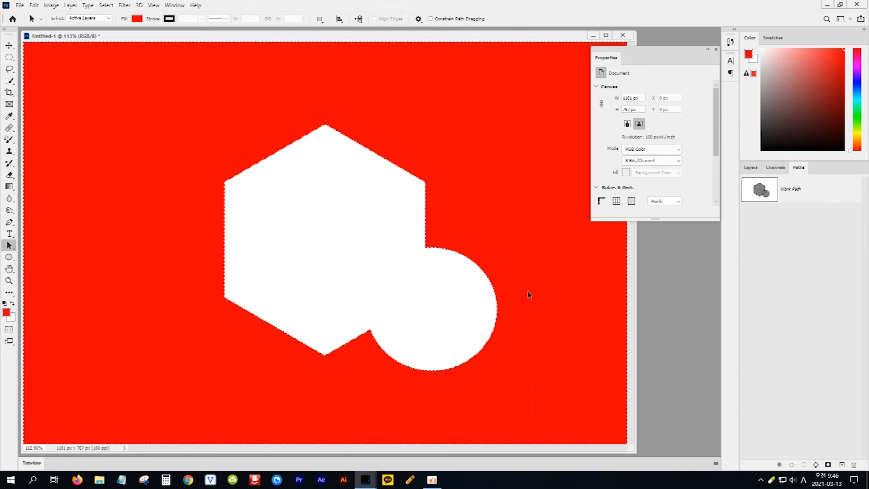
pyautogui.hotkey('ctrl', 'z')
pyautogui.hotkey('ctrl', 'z')
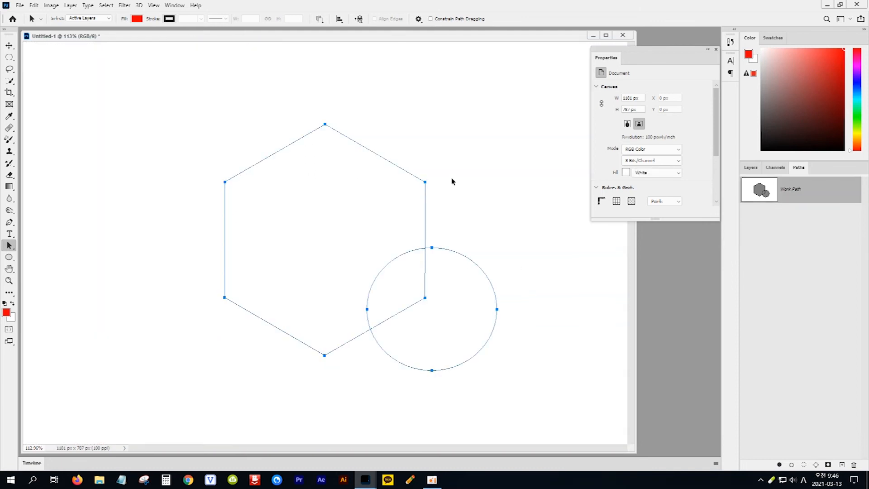
# Try Intersect Shape Areas on the hexagon and ellipse with a red fill of the resulting selection, and undo the fill and selection
pyautogui.click(320, 20)
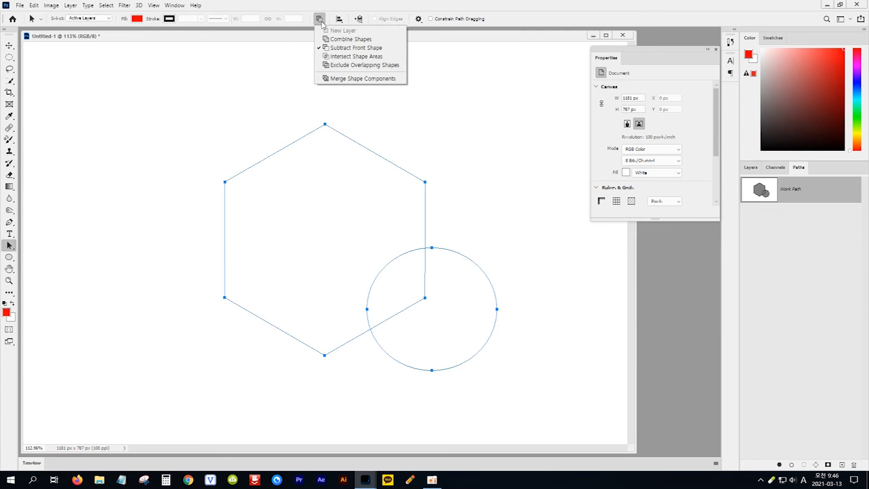
pyautogui.click(359, 58)
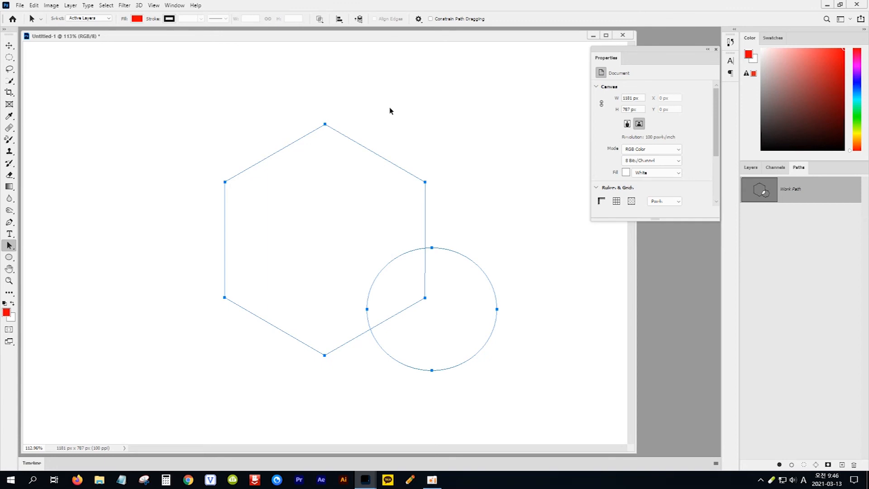
pyautogui.hotkey('ctrl', 'Return')
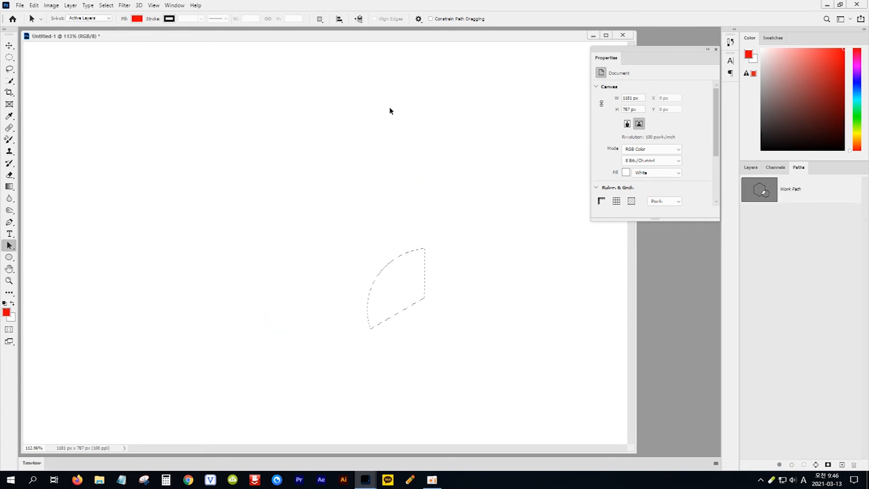
pyautogui.hotkey('alt', 'Delete')
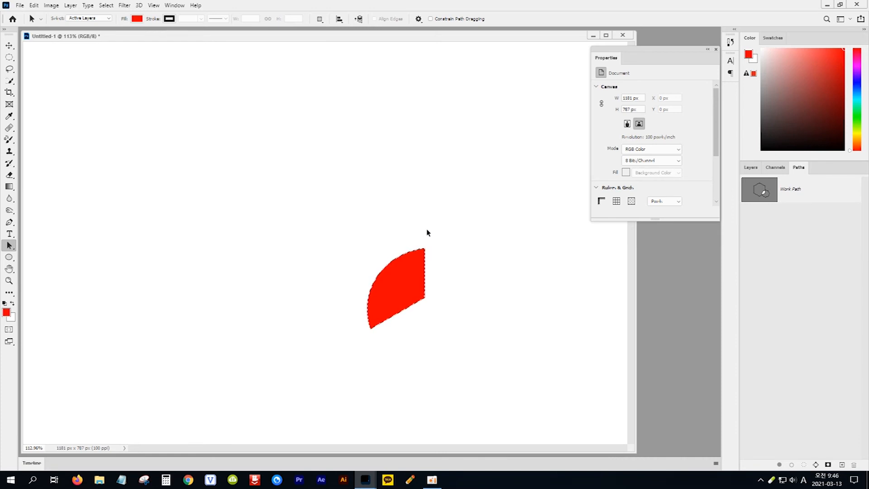
pyautogui.hotkey('ctrl', 'z')
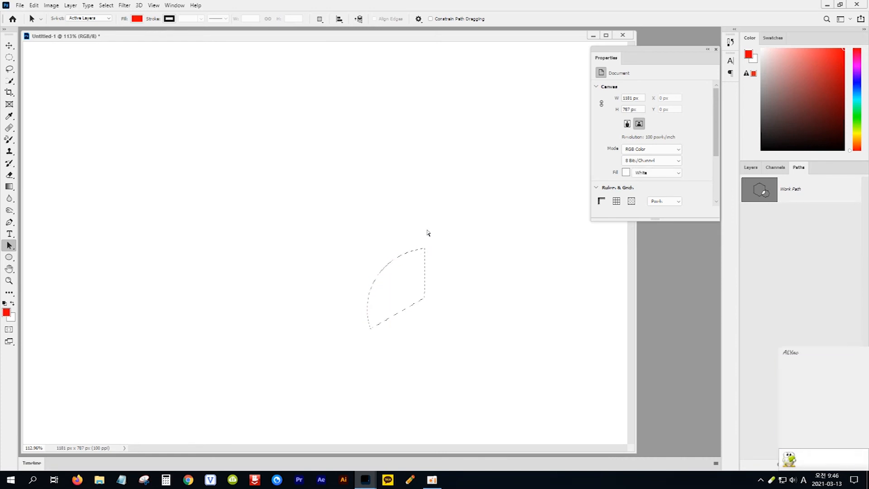
pyautogui.hotkey('ctrl', 'z')
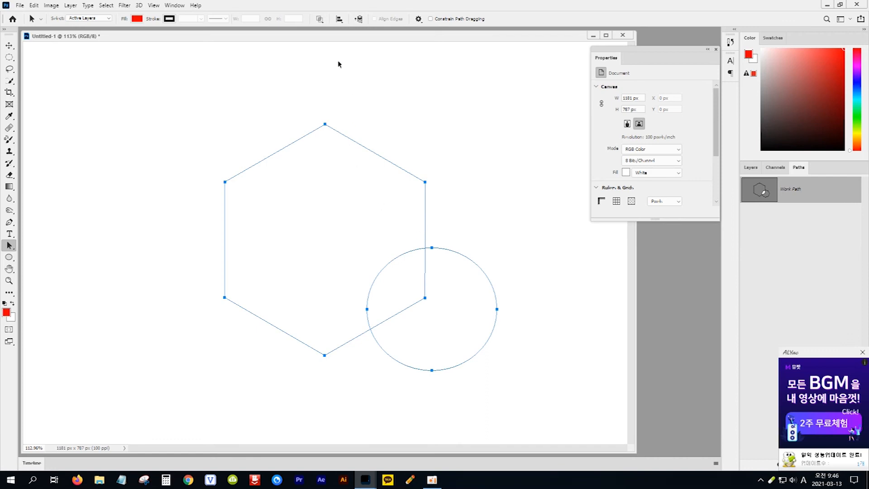
# Set both paths to Exclude Overlapping Shapes, test it with a red fill of their selection, and restore the paths
pyautogui.click(323, 22)
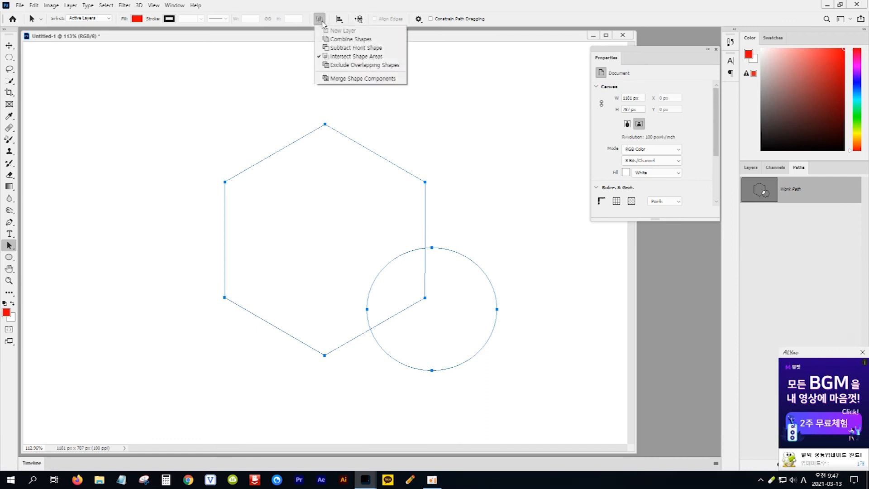
pyautogui.click(328, 66)
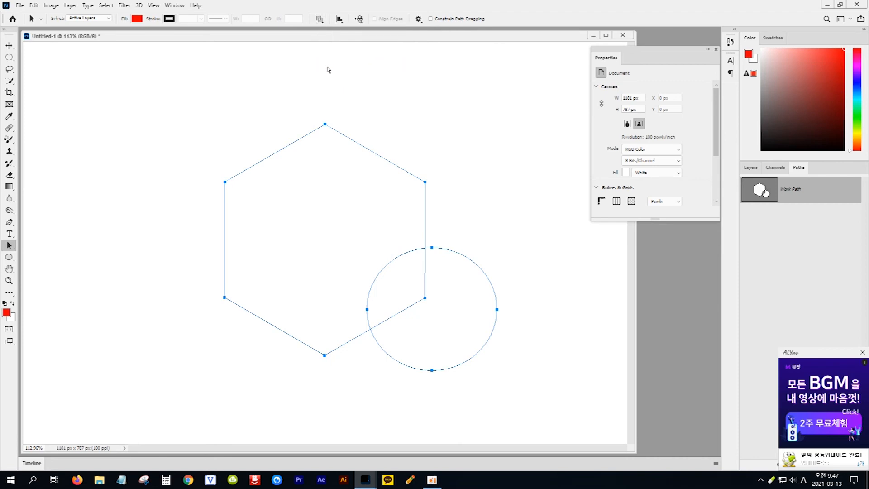
pyautogui.hotkey('ctrl', 'Return')
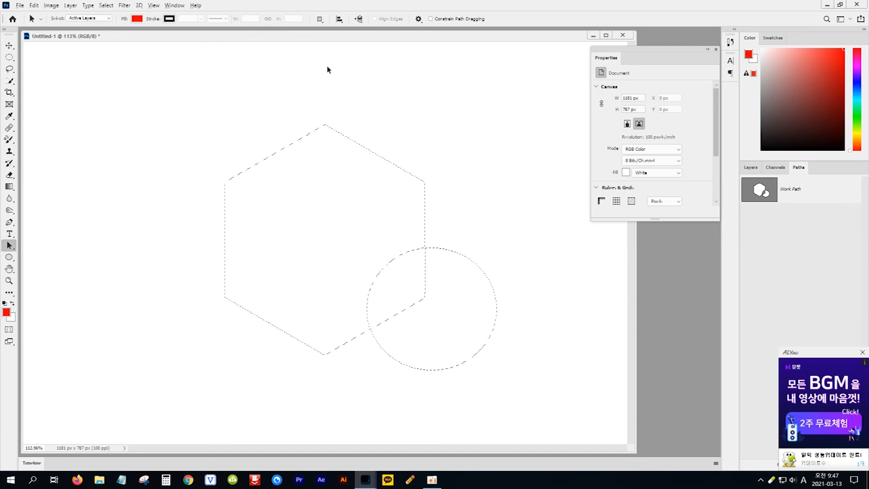
pyautogui.hotkey('alt', 'BackSpace')
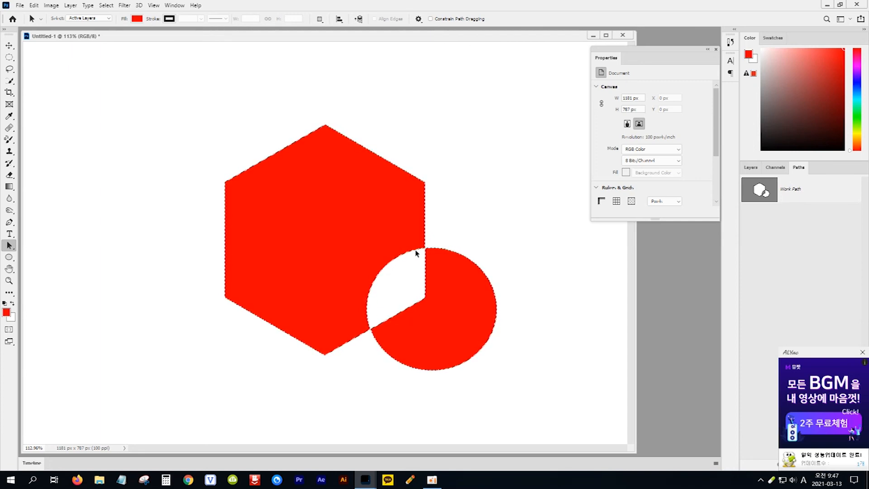
pyautogui.press('Delete')
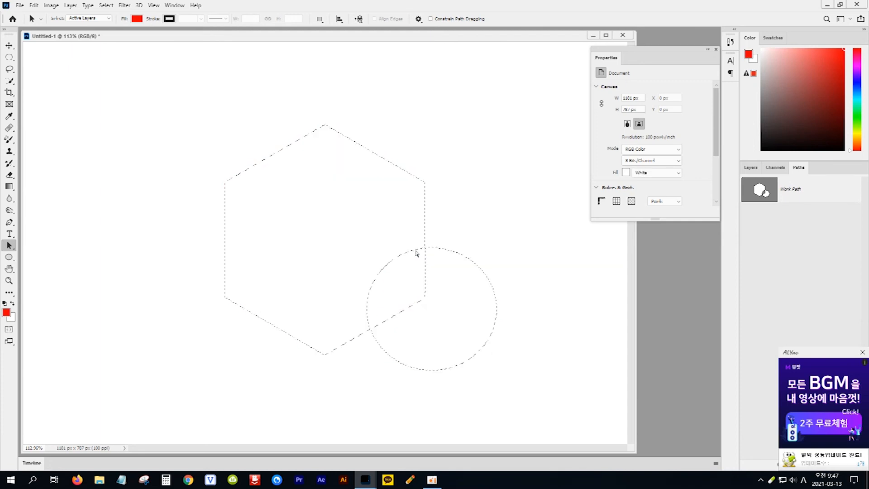
pyautogui.hotkey('ctrl', 'z')
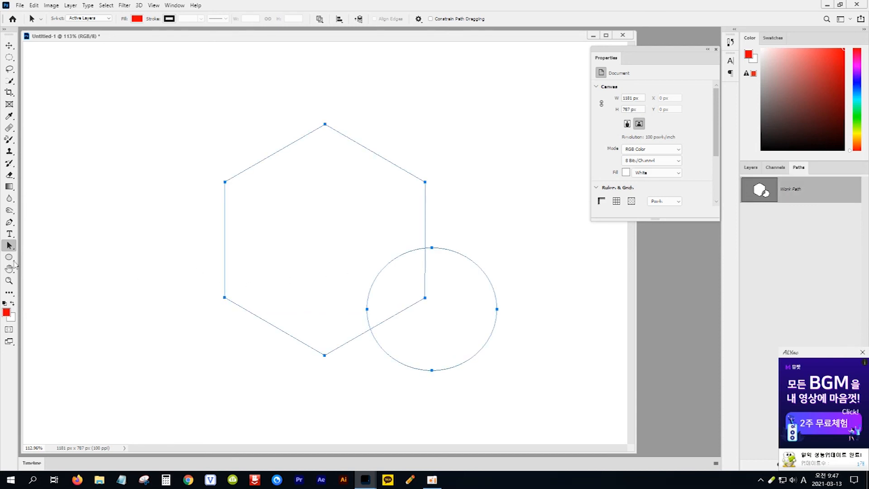
# Draw a rounded rectangle path about 295 × 228 px with a 40 px radius overlapping the hexagon's upper-left corner
pyautogui.click(9, 257)
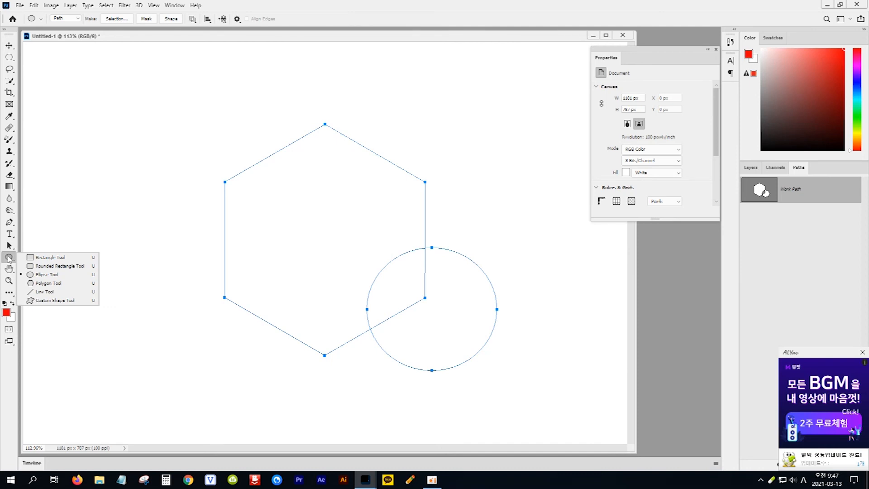
pyautogui.click(57, 266)
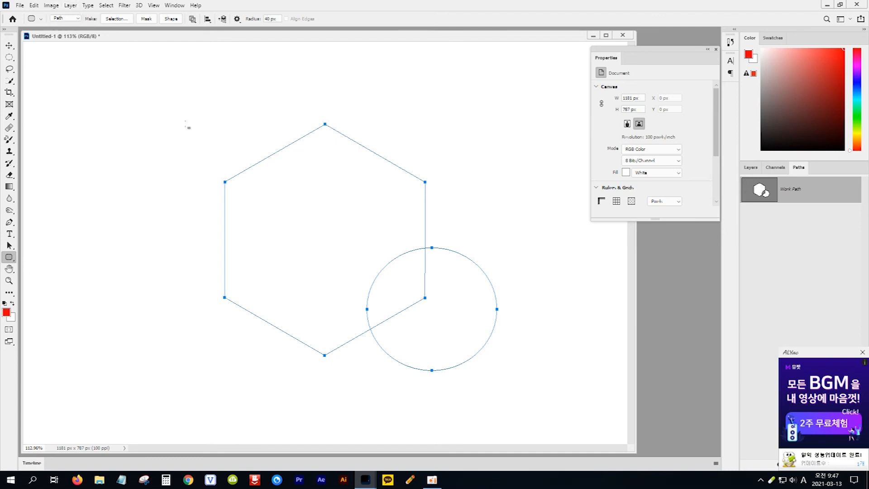
pyautogui.moveTo(140, 112); pyautogui.dragTo(291, 230)
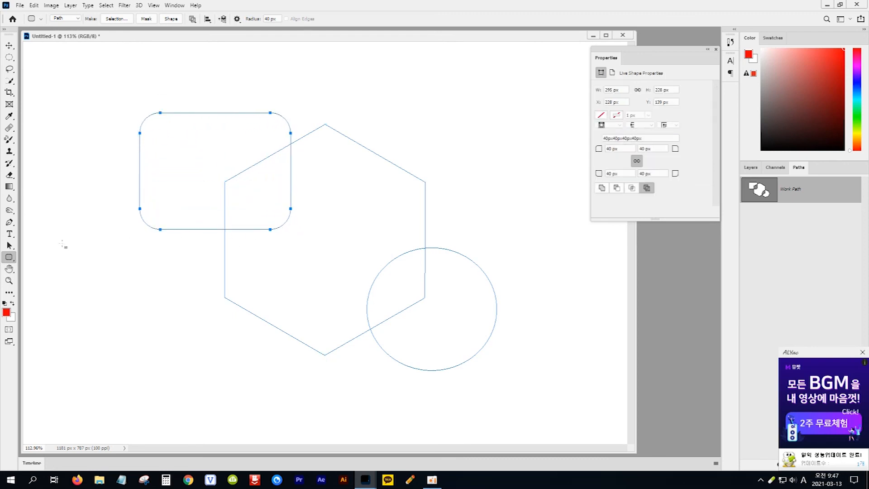
# Apply Combine Shapes to the rounded rectangle and hexagon paths, and fill the selection made from all paths with red
pyautogui.click(10, 246)
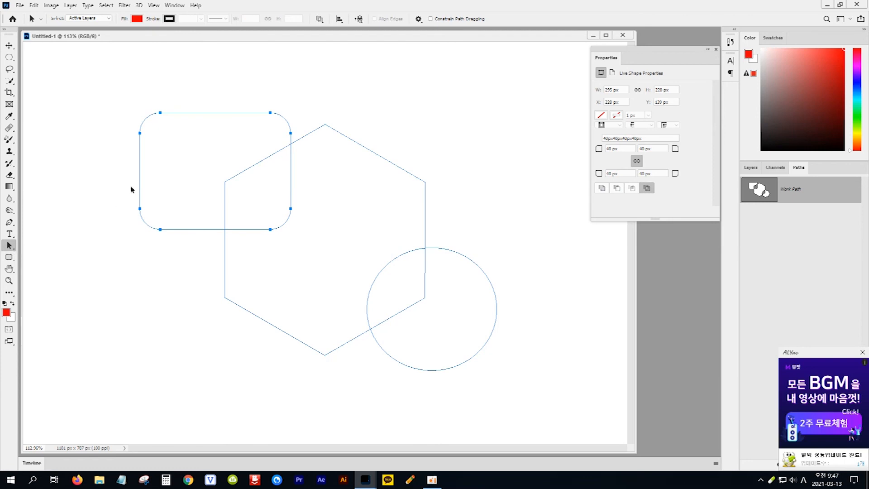
pyautogui.moveTo(109, 86); pyautogui.dragTo(313, 249)
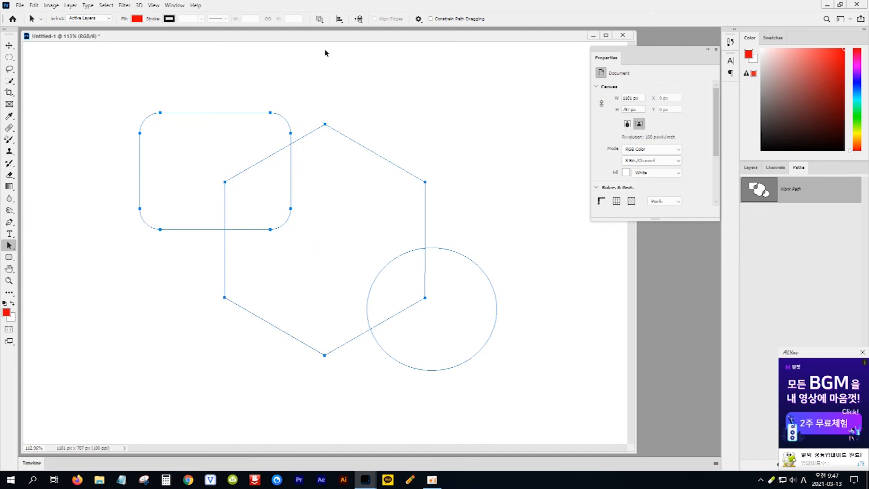
pyautogui.click(322, 21)
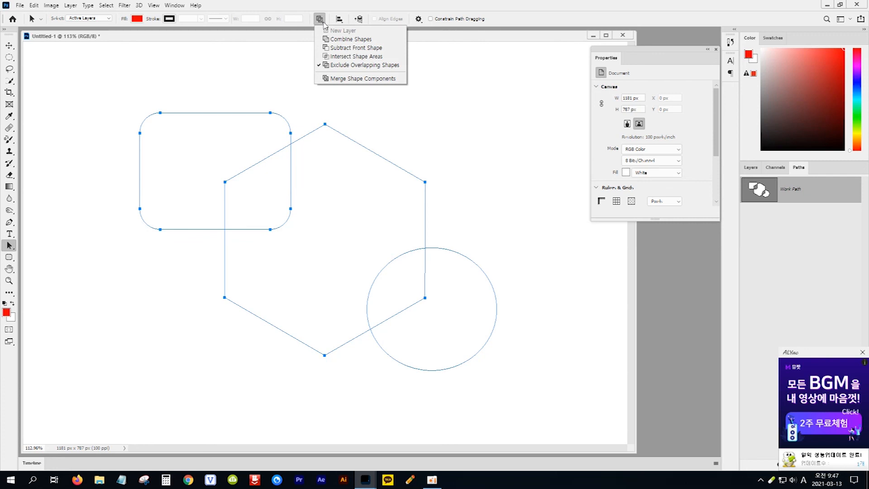
pyautogui.click(343, 40)
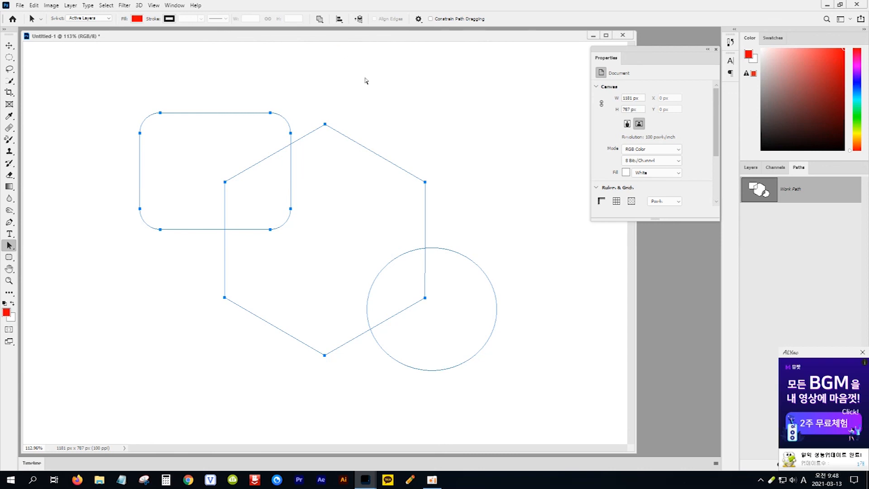
pyautogui.hotkey('ctrl', 'Return')
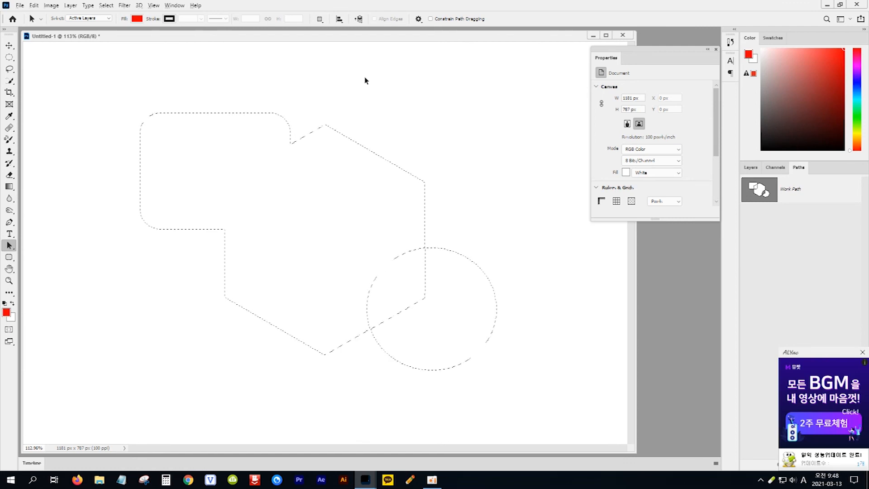
pyautogui.hotkey('alt', 'BackSpace')
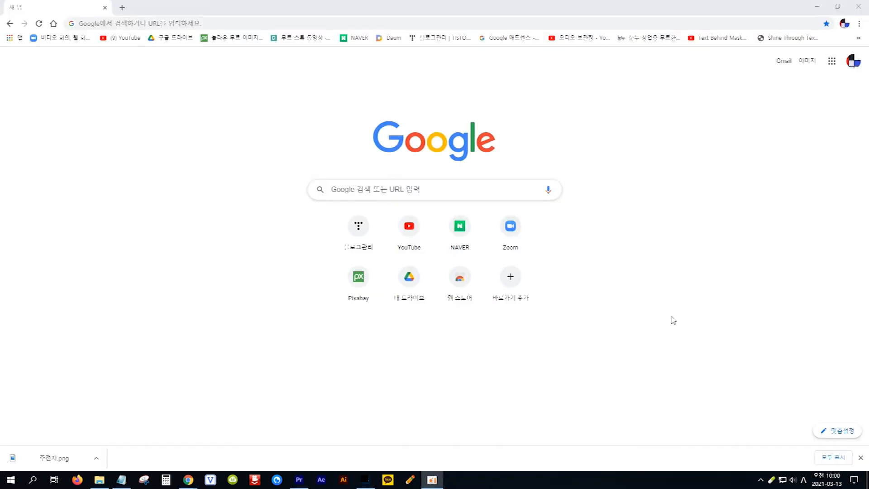
# Switch to Chrome and search Google for "커피포트 실루엣"
pyautogui.click(456, 189)
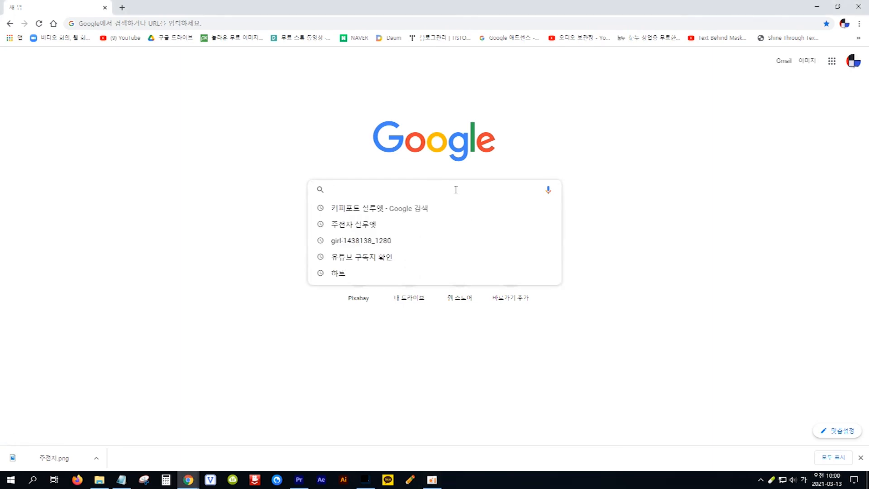
pyautogui.write('커피포')
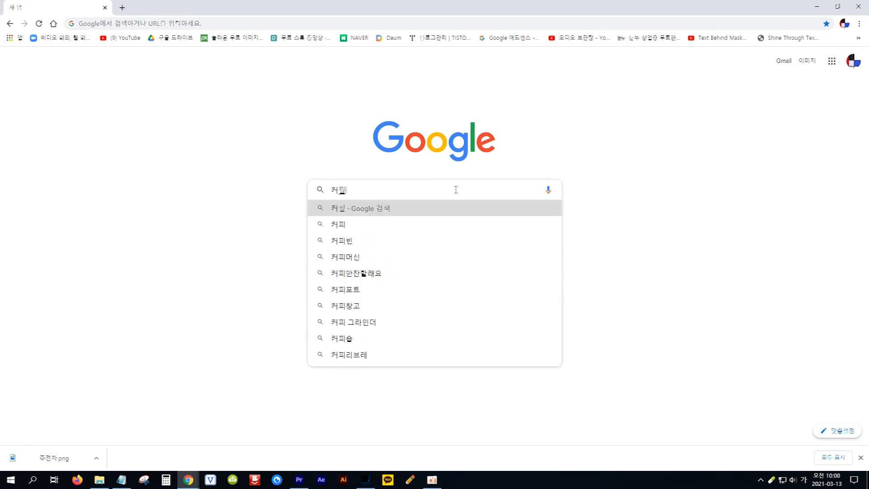
pyautogui.write('트 신')
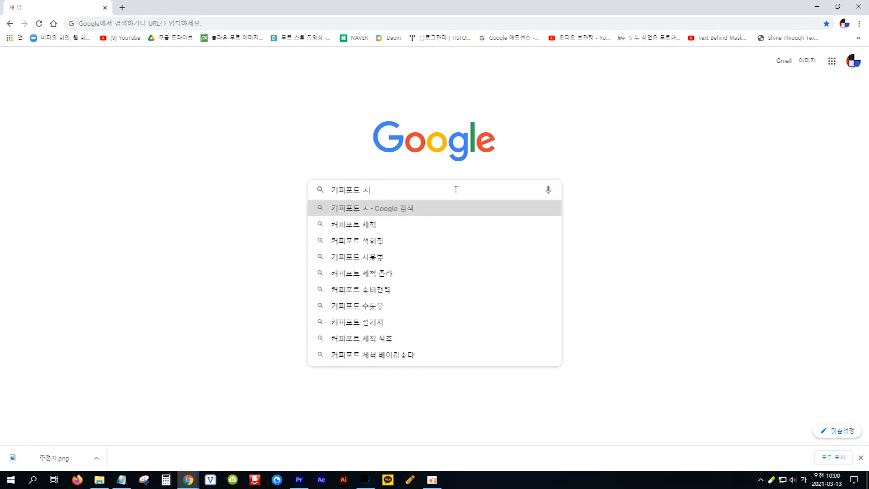
pyautogui.write('루엣')
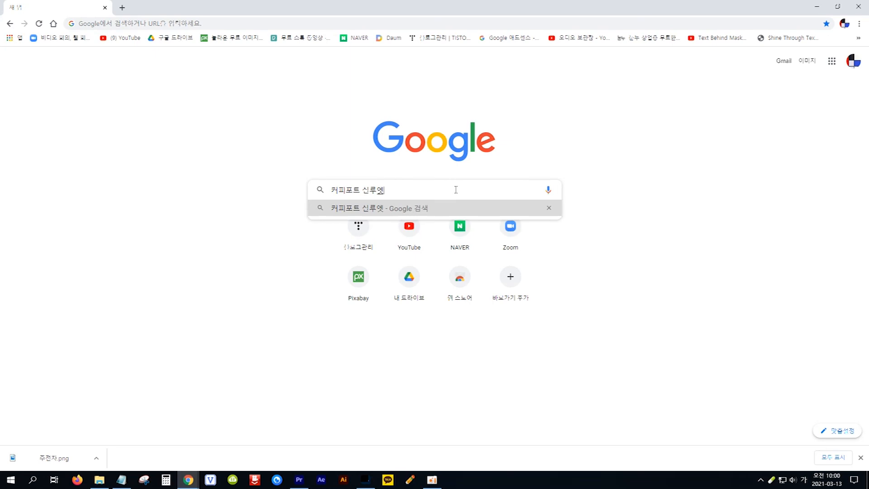
pyautogui.press('Return')
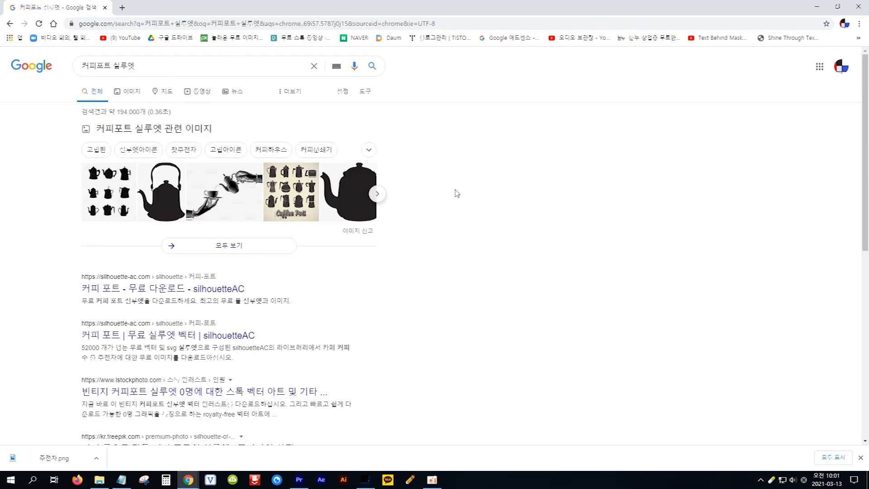
# Preview the black PNGEgg kettle silhouette from Google's image results and bring up the options for saving or copying it
pyautogui.click(133, 94)
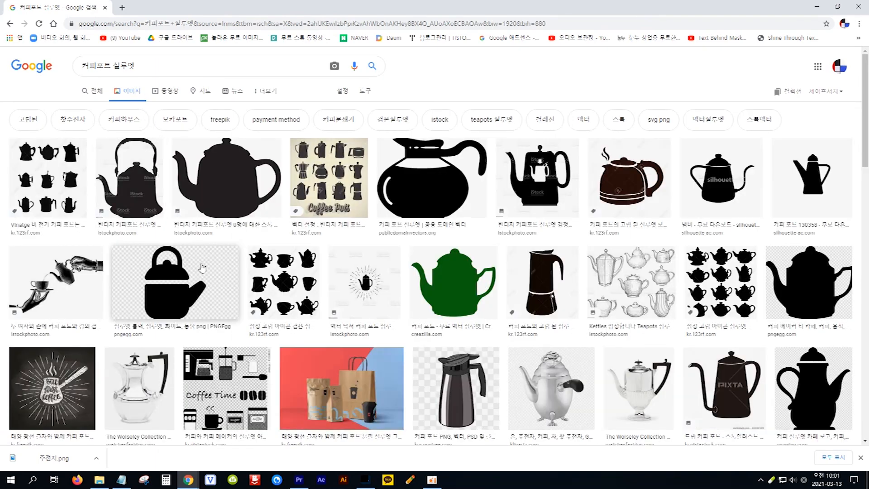
pyautogui.click(215, 281)
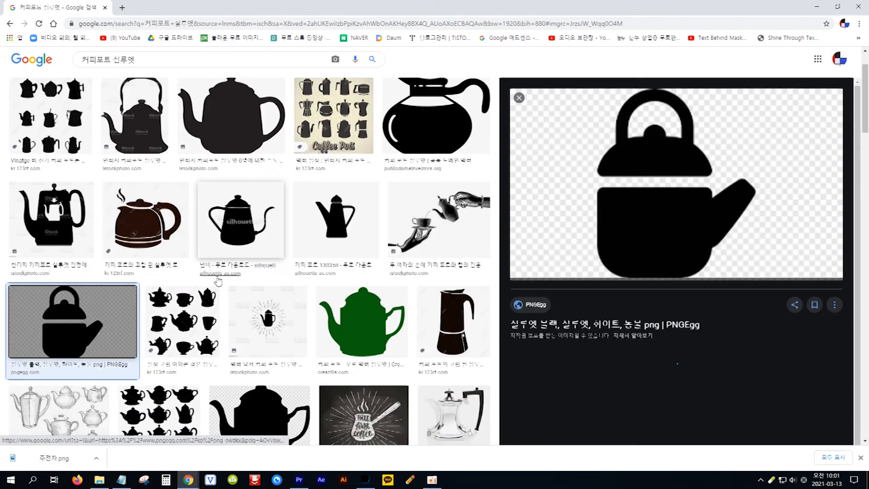
pyautogui.rightClick(553, 196)
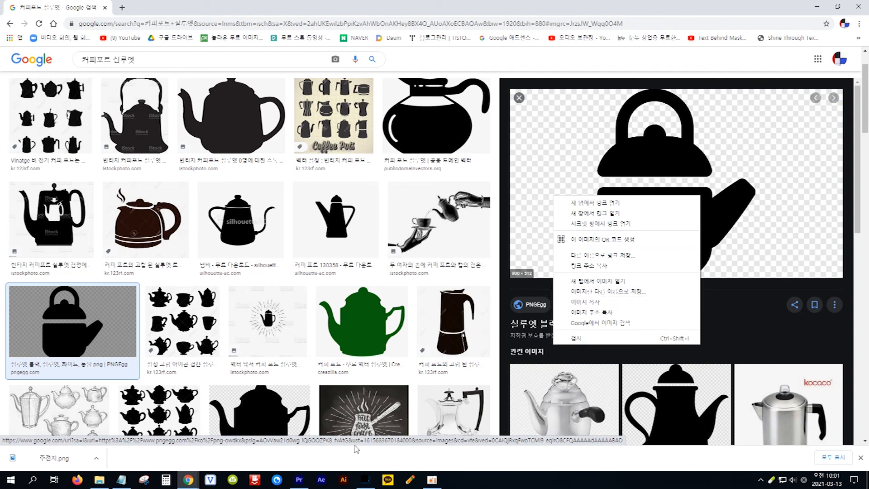
# Switch to Photoshop, where 주전자.png is open, look over the Pen tool variants, and activate the Rounded Rectangle tool
pyautogui.click(365, 481)
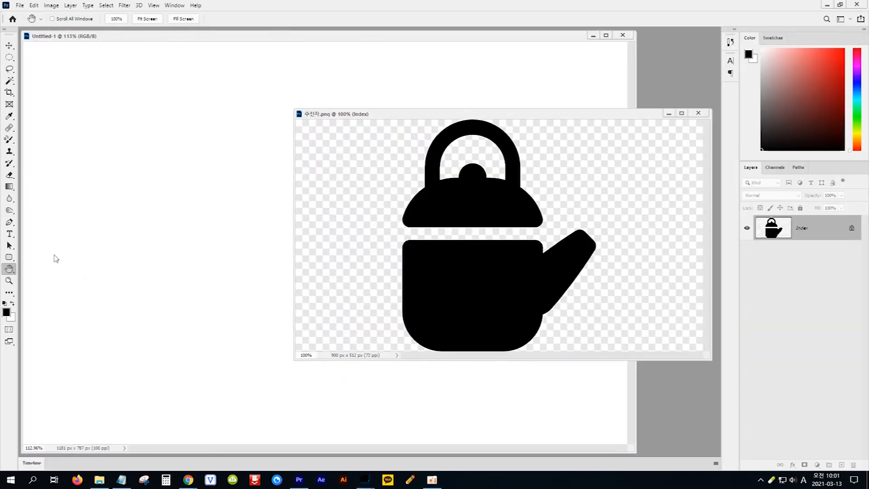
pyautogui.click(10, 224)
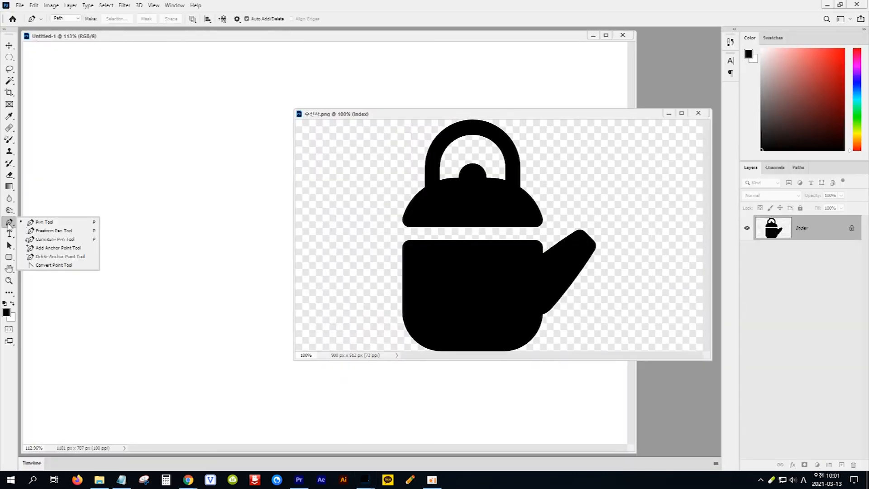
pyautogui.click(9, 257)
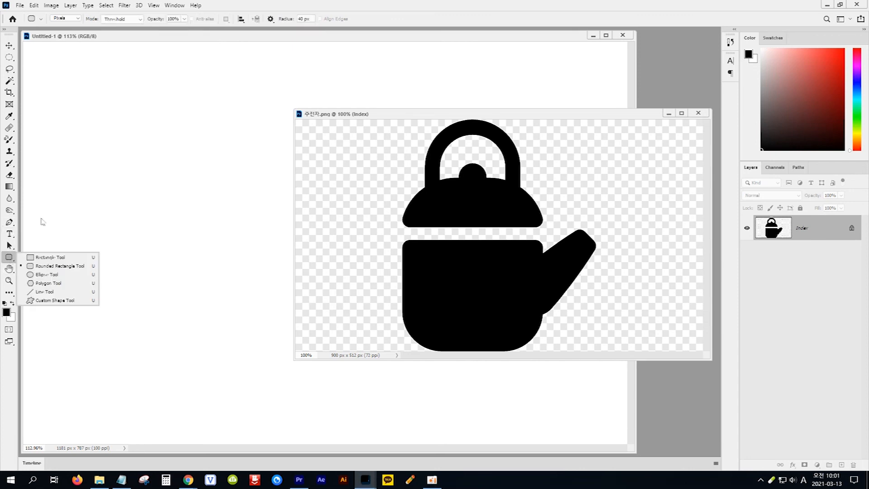
pyautogui.click(484, 117)
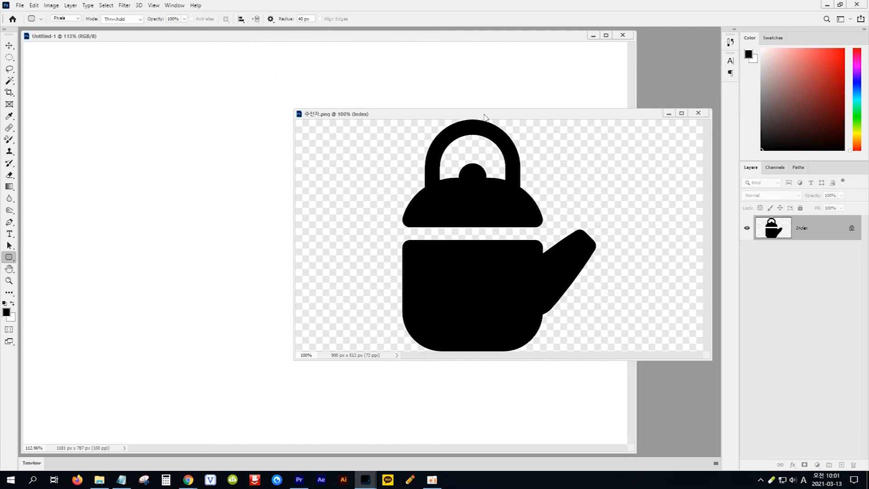